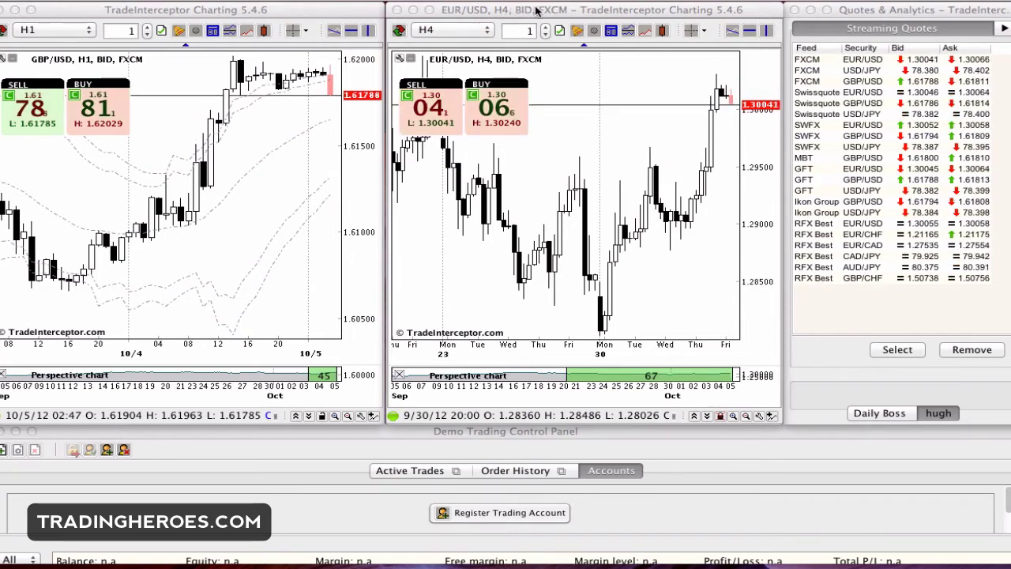
Rearrange the EUR/USD chart and quotes windows, selecting the GFT EUR/USD quote row.
{"action": "left_click_drag", "start_coordinate": [536, 10], "coordinate": [492, 109]}
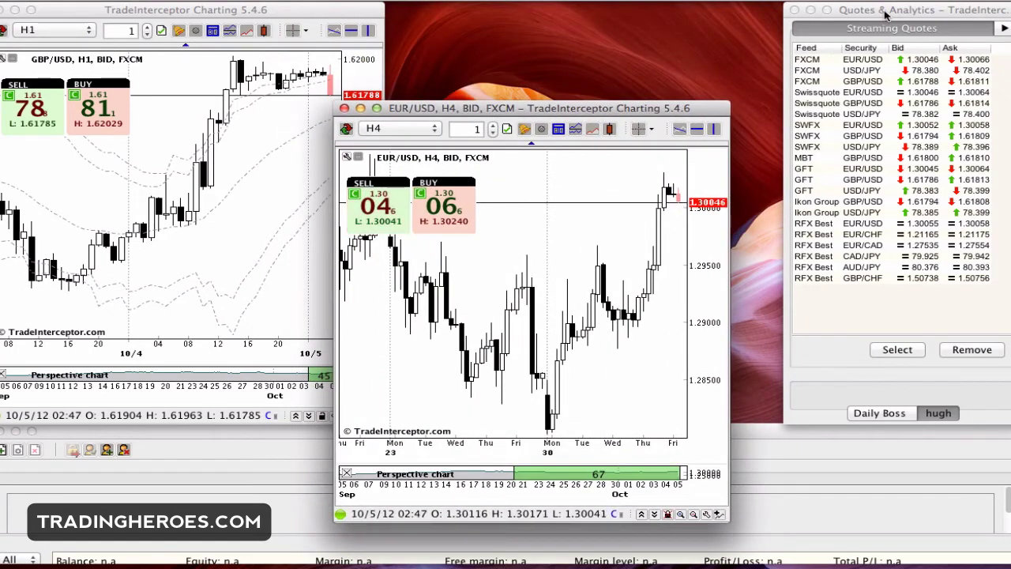
{"action": "mouse_move", "coordinate": [885, 14]}
{"action": "left_mouse_down"}
{"action": "mouse_move", "coordinate": [811, 178]}
{"action": "mouse_move", "coordinate": [867, 17]}
{"action": "mouse_move", "coordinate": [886, 15]}
{"action": "left_mouse_up"}
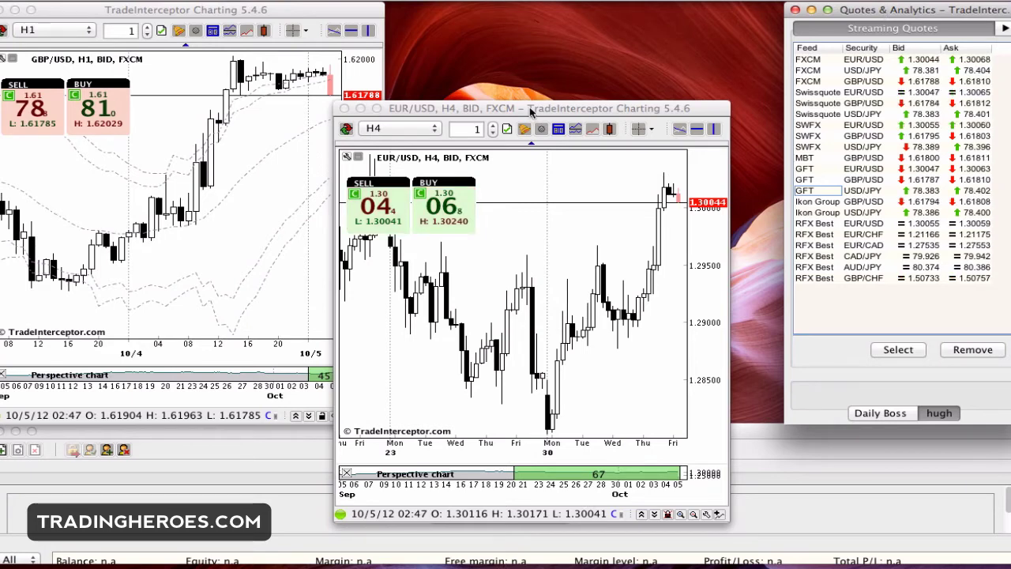
{"action": "left_click_drag", "start_coordinate": [532, 111], "coordinate": [582, 10]}
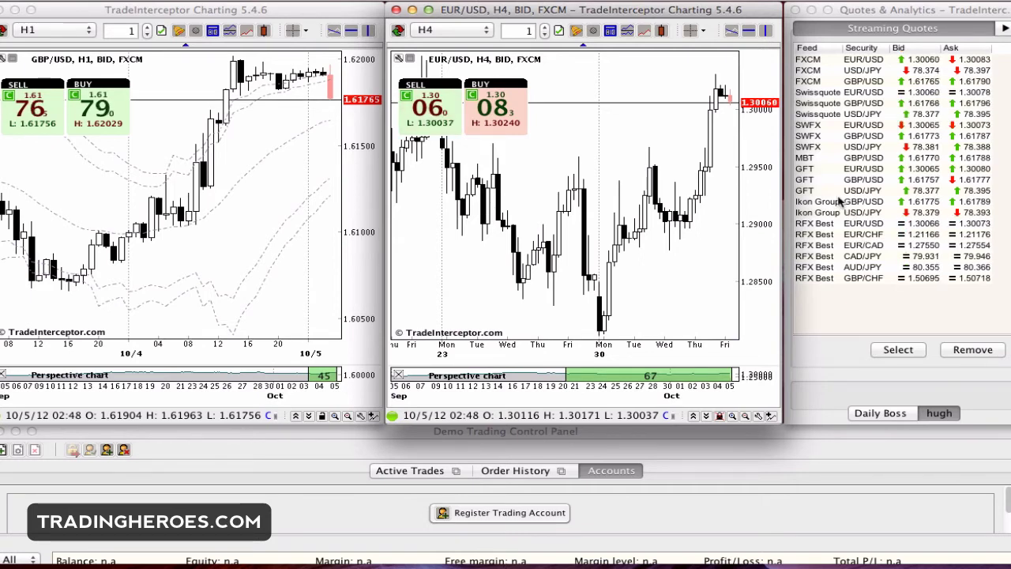
{"action": "left_click", "coordinate": [817, 170]}
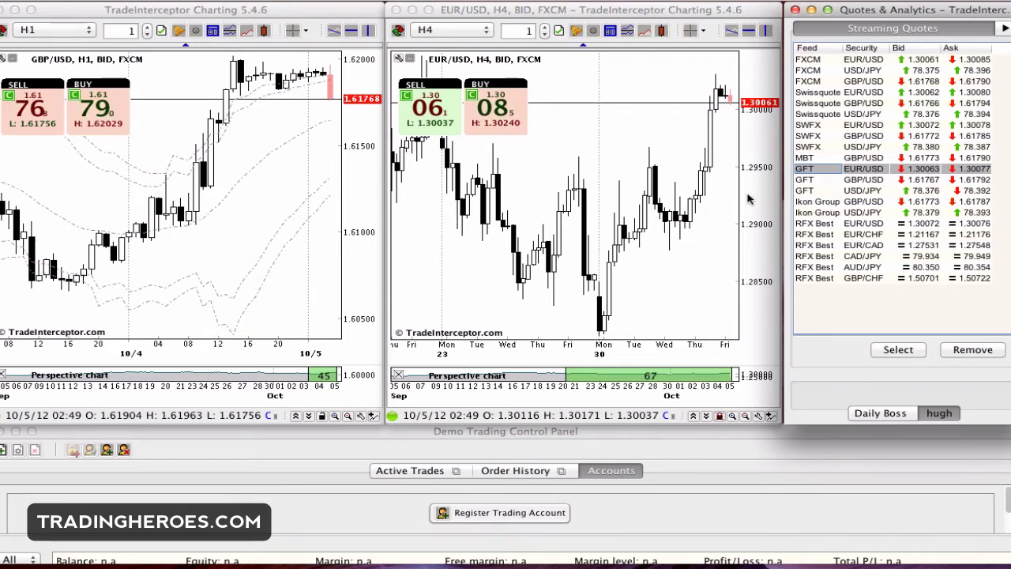
{"action": "left_click", "coordinate": [617, 138]}
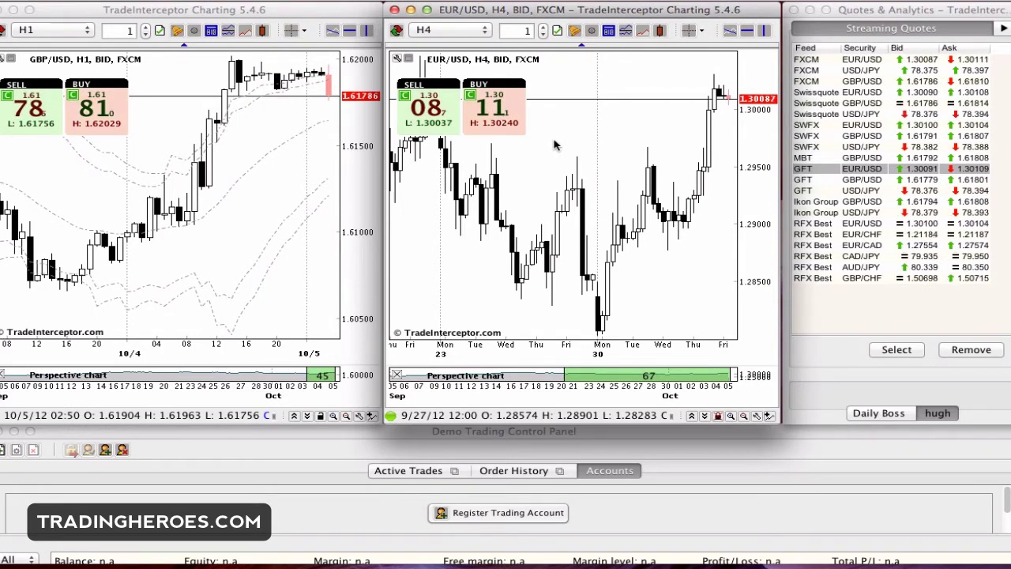
Try the White, Blue, Gray and B&W colour templates on the EUR/USD chart.
{"action": "right_click", "coordinate": [556, 145]}
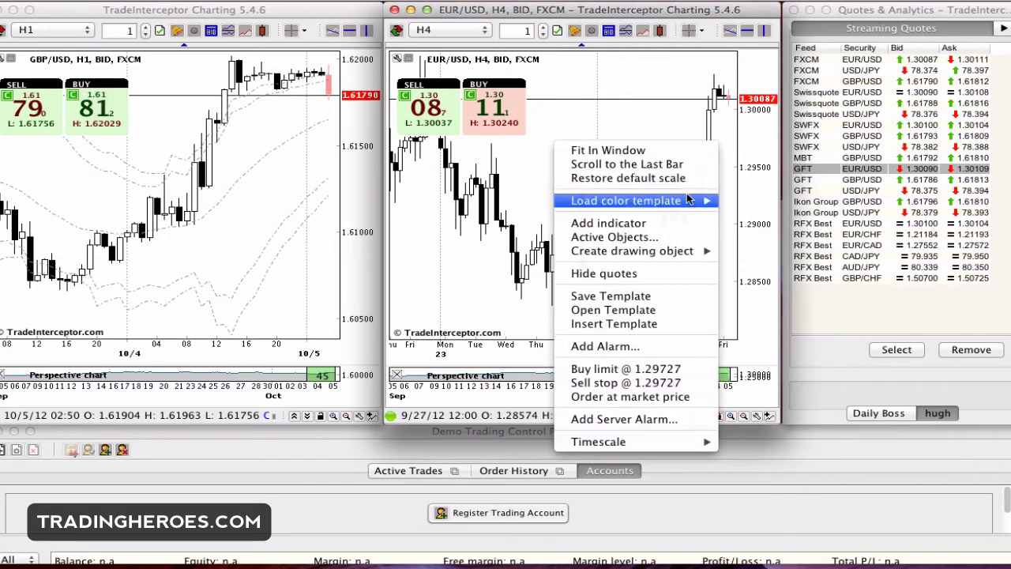
{"action": "mouse_move", "coordinate": [688, 200]}
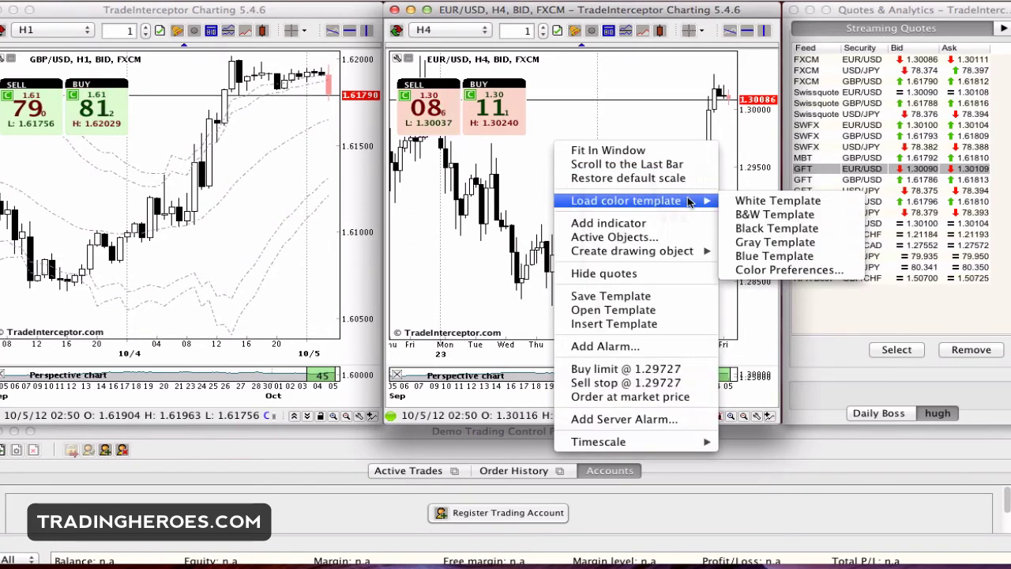
{"action": "left_click", "coordinate": [737, 202]}
{"action": "right_click", "coordinate": [587, 131]}
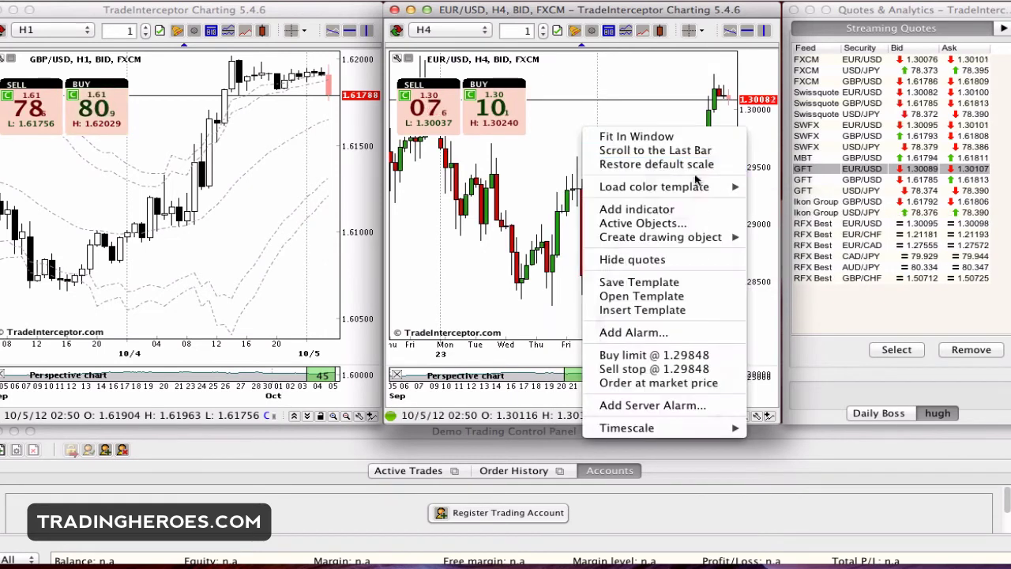
{"action": "mouse_move", "coordinate": [708, 188]}
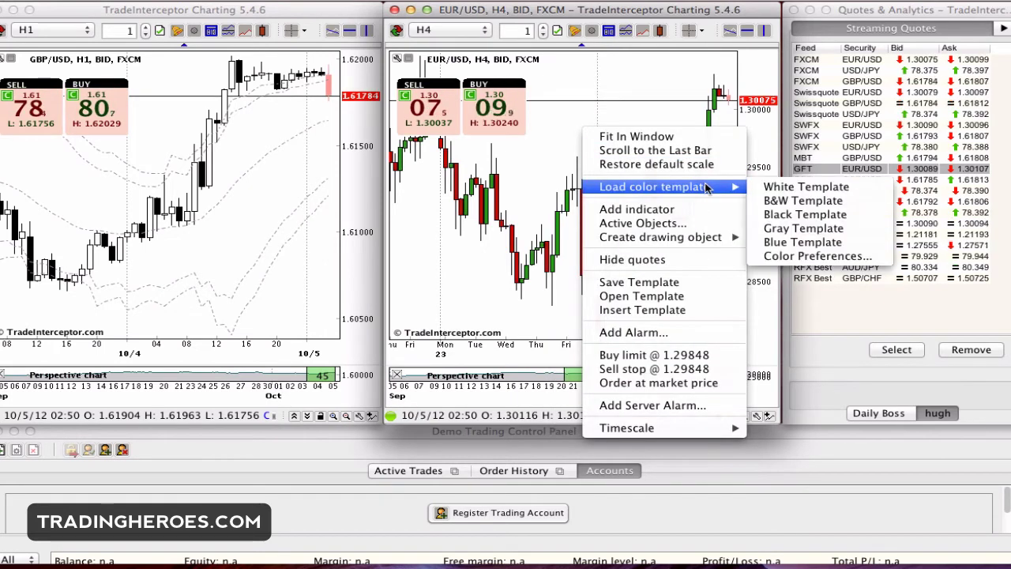
{"action": "left_click", "coordinate": [786, 242]}
{"action": "right_click", "coordinate": [534, 179]}
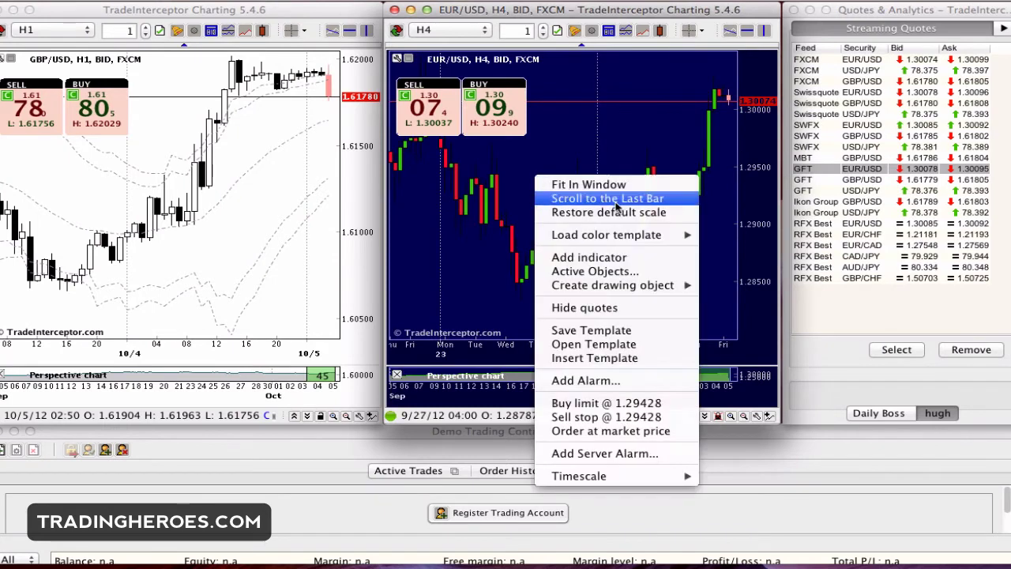
{"action": "mouse_move", "coordinate": [652, 234]}
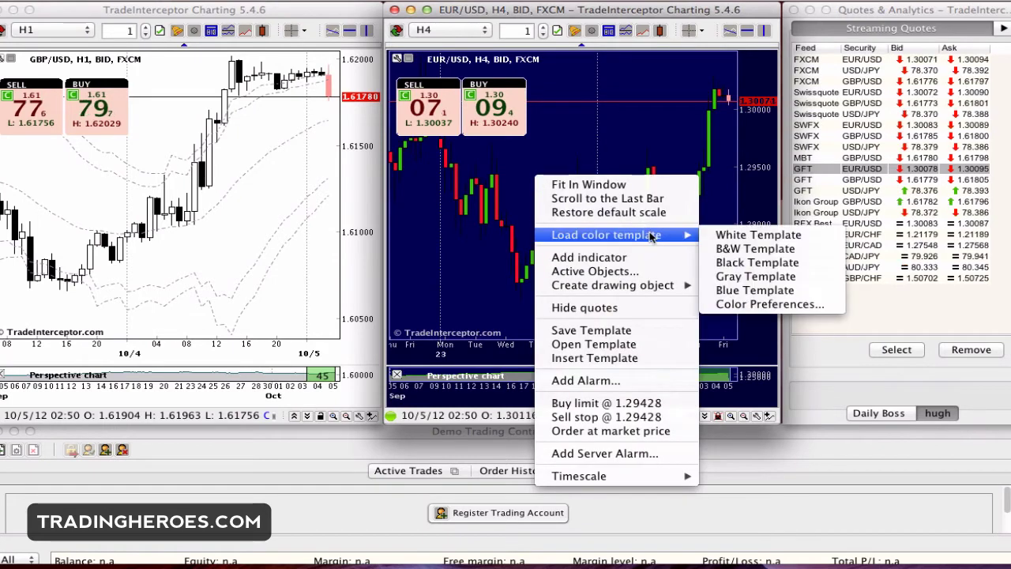
{"action": "left_click", "coordinate": [735, 277]}
{"action": "right_click", "coordinate": [624, 153]}
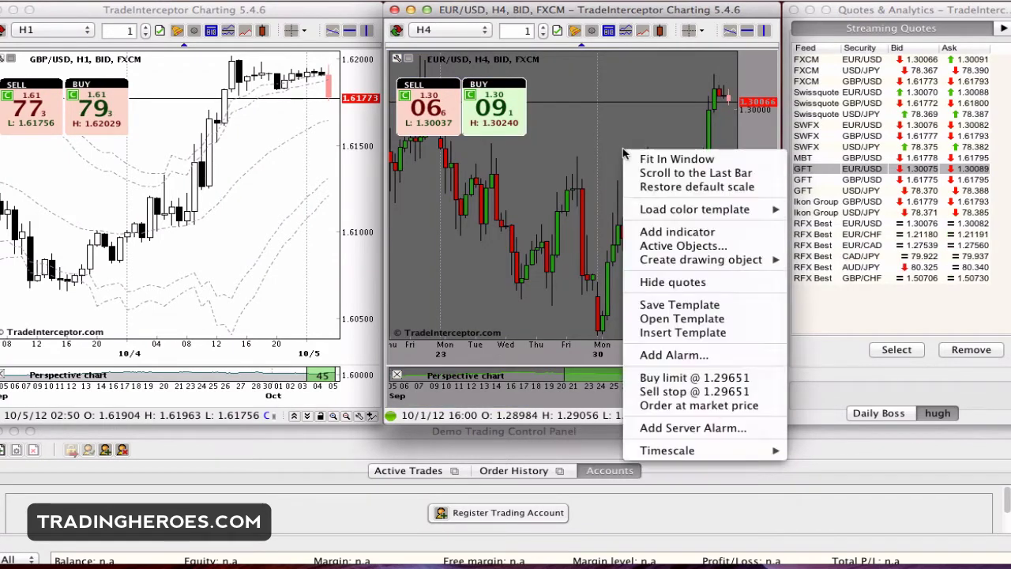
{"action": "mouse_move", "coordinate": [746, 211]}
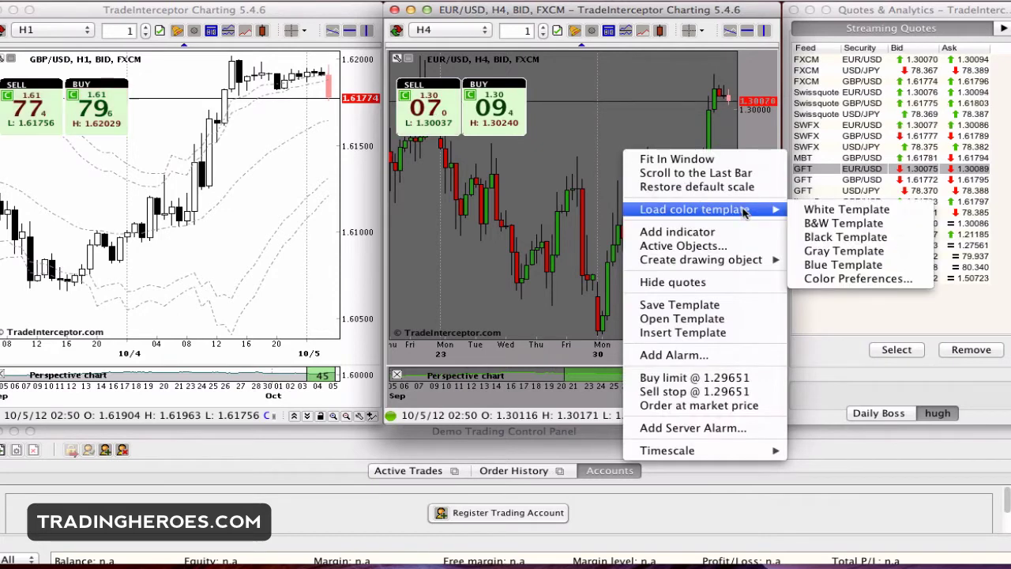
{"action": "left_click", "coordinate": [830, 224]}
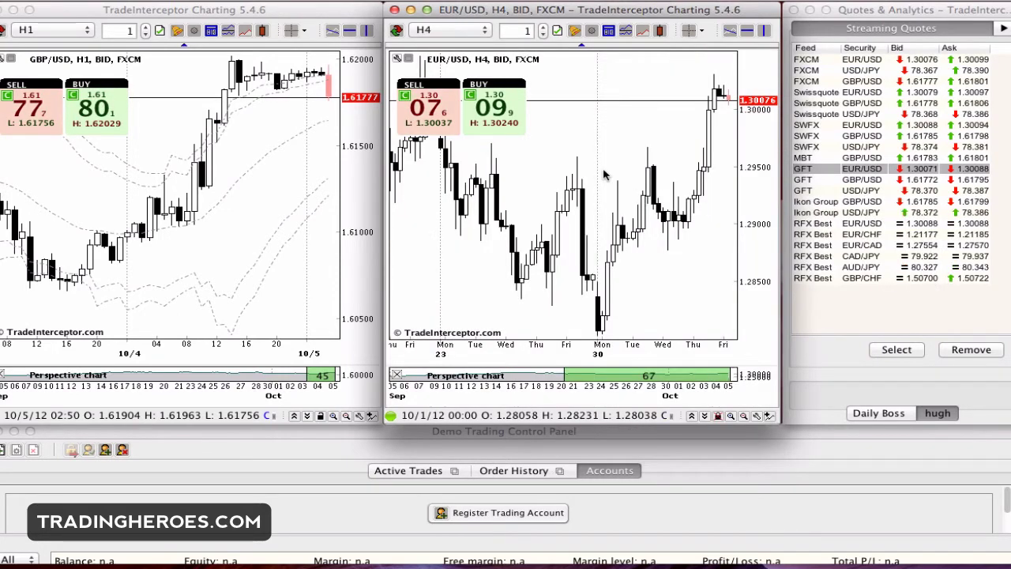
Apply the White template again so the chart shows green and red candles.
{"action": "right_click", "coordinate": [604, 167]}
{"action": "mouse_move", "coordinate": [700, 227]}
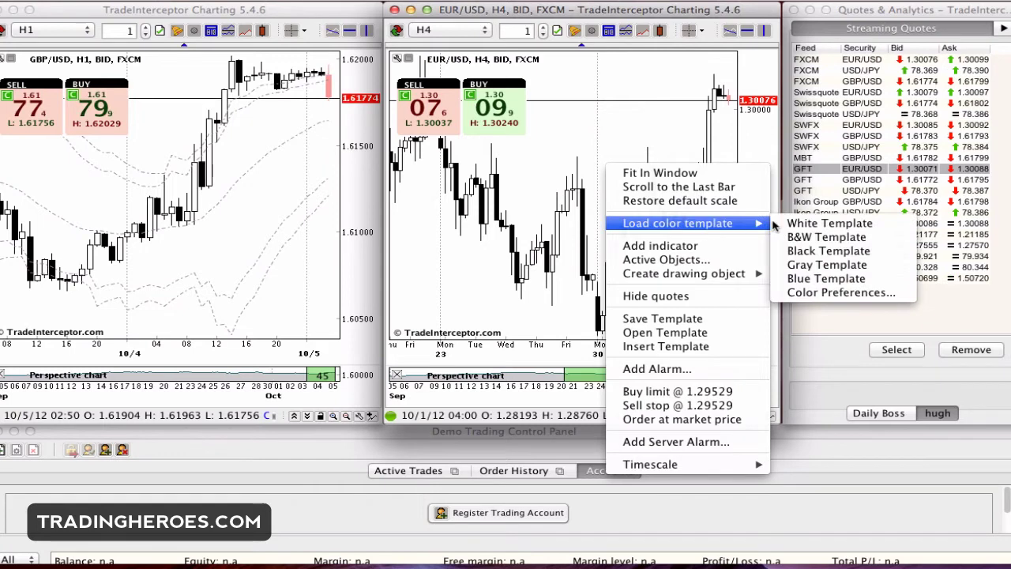
{"action": "left_click", "coordinate": [822, 224]}
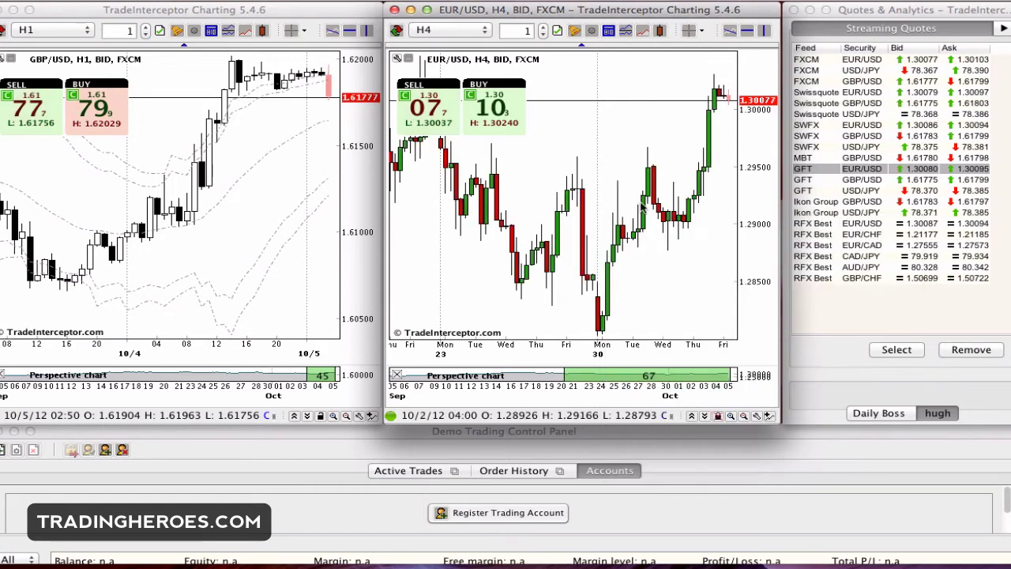
{"action": "right_click", "coordinate": [619, 142]}
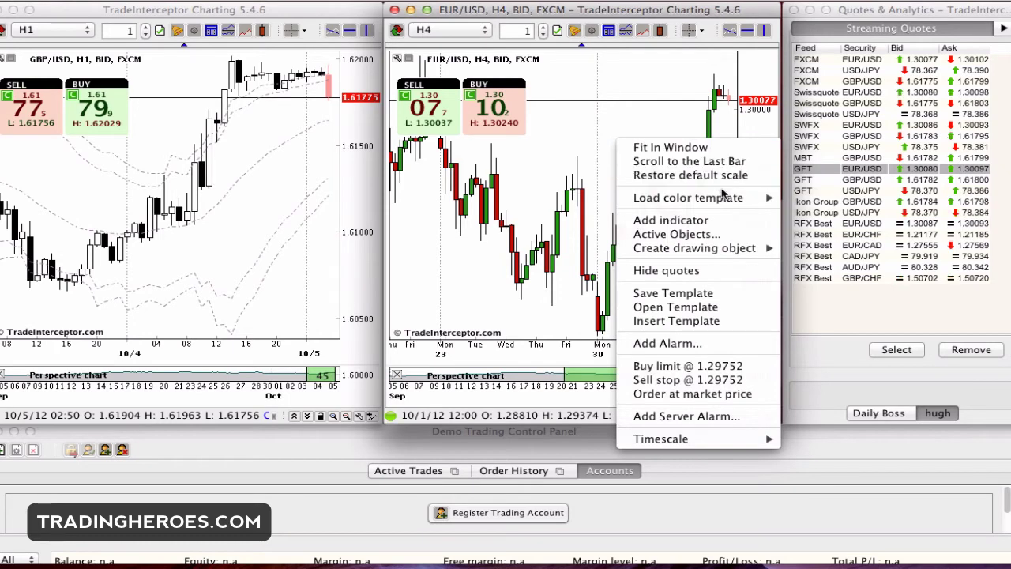
{"action": "mouse_move", "coordinate": [725, 196]}
{"action": "left_click", "coordinate": [848, 267]}
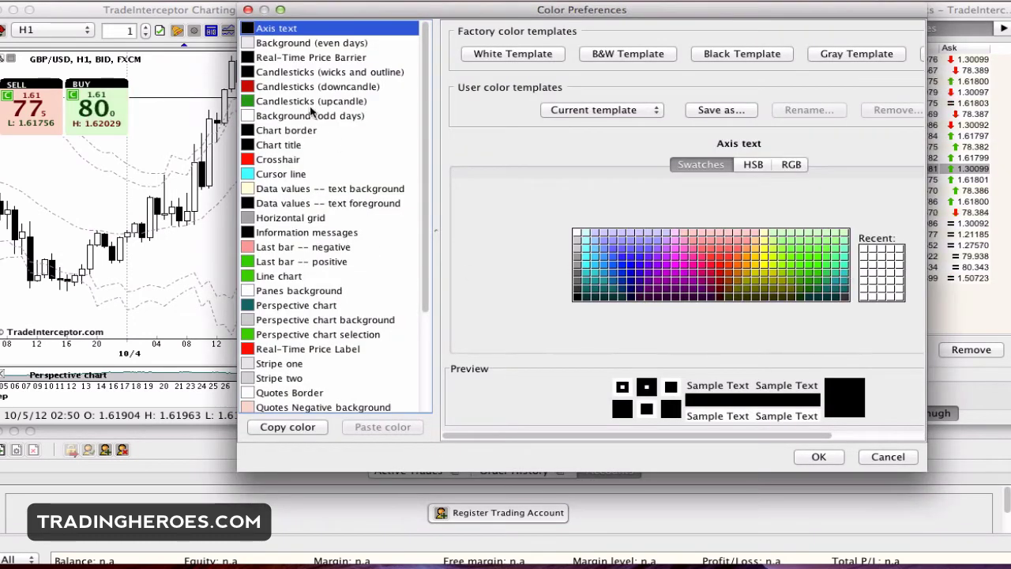
{"action": "scroll", "coordinate": [321, 245], "scroll_direction": "down", "scroll_amount": 3}
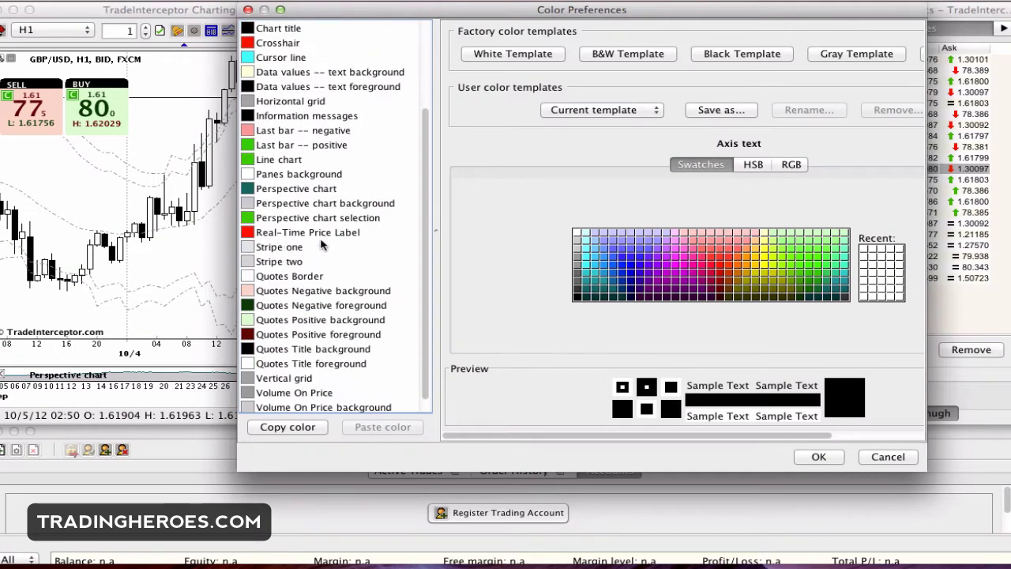
{"action": "scroll", "coordinate": [351, 276], "scroll_direction": "down", "scroll_amount": 1}
{"action": "scroll", "coordinate": [352, 276], "scroll_direction": "up", "scroll_amount": 3}
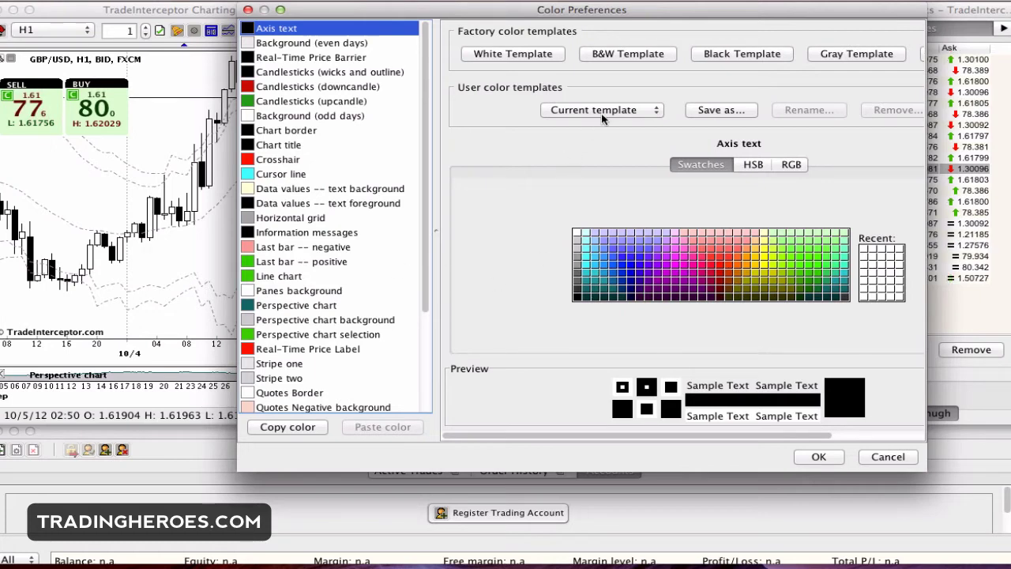
{"action": "left_click", "coordinate": [630, 111]}
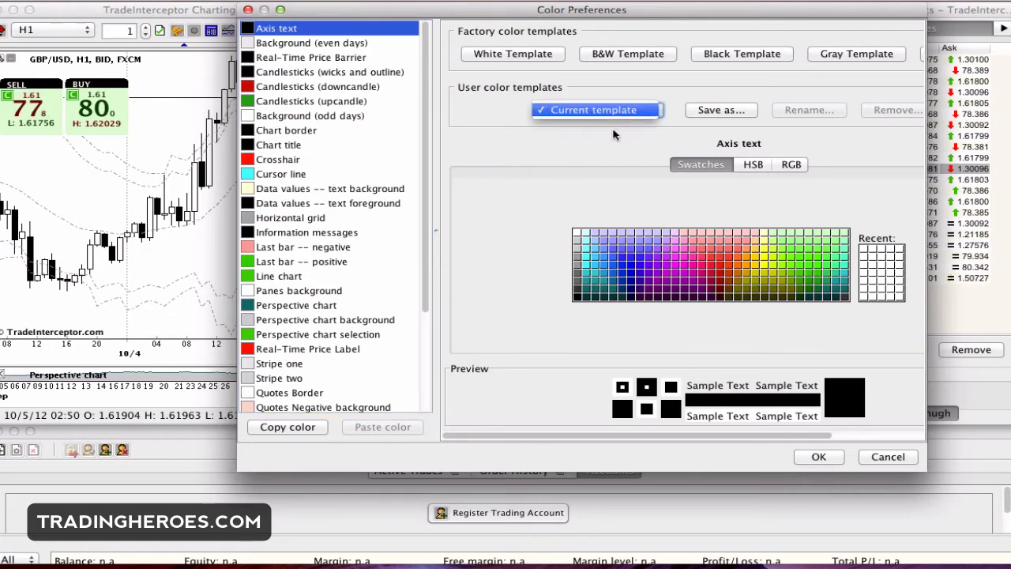
{"action": "left_click", "coordinate": [615, 132]}
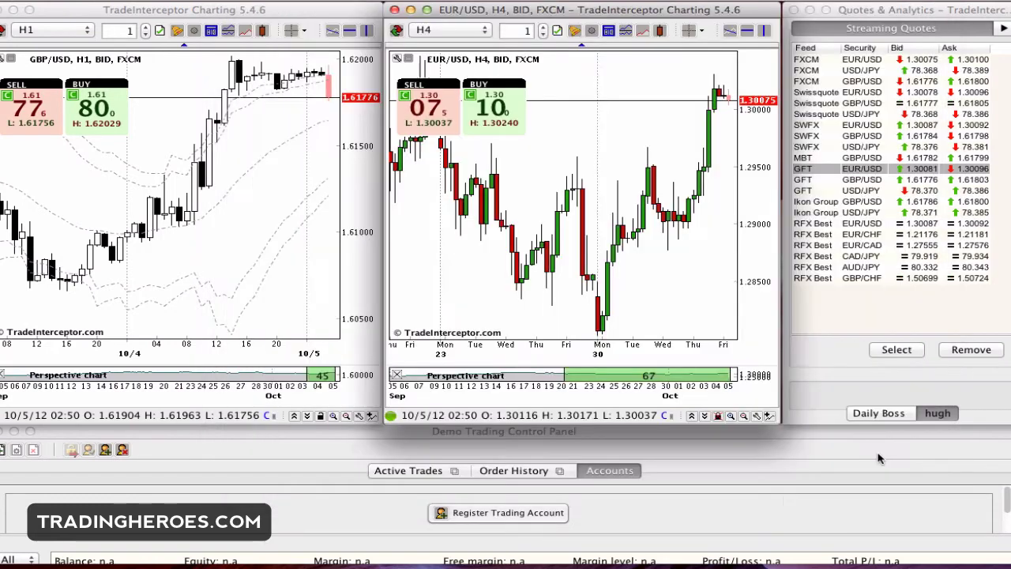
{"action": "left_click", "coordinate": [888, 457]}
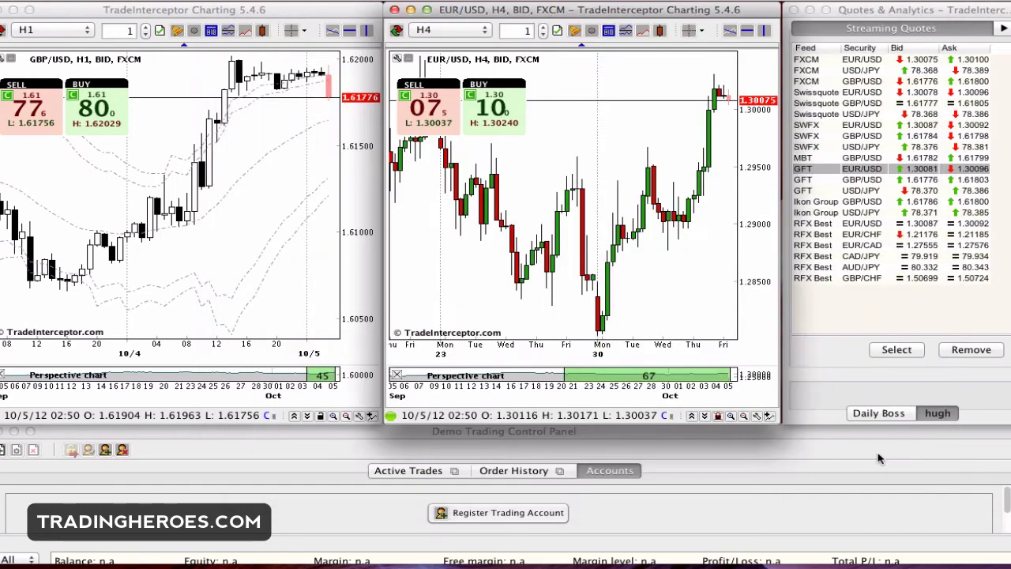
Hide the EUR/USD chart's sell/buy quote boxes and maximize its window to full screen.
{"action": "right_click", "coordinate": [558, 124]}
{"action": "mouse_move", "coordinate": [656, 181]}
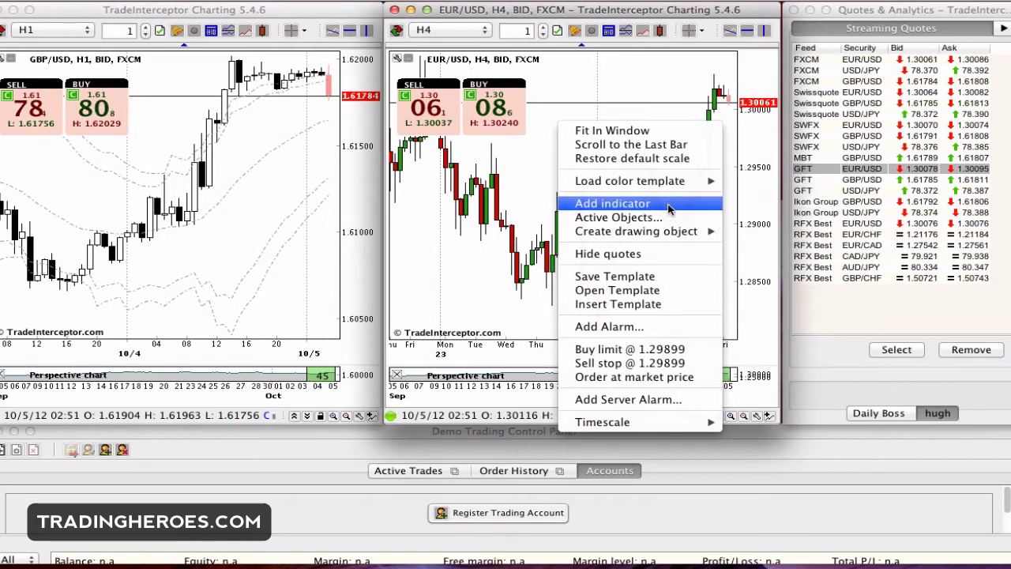
{"action": "left_click", "coordinate": [653, 254]}
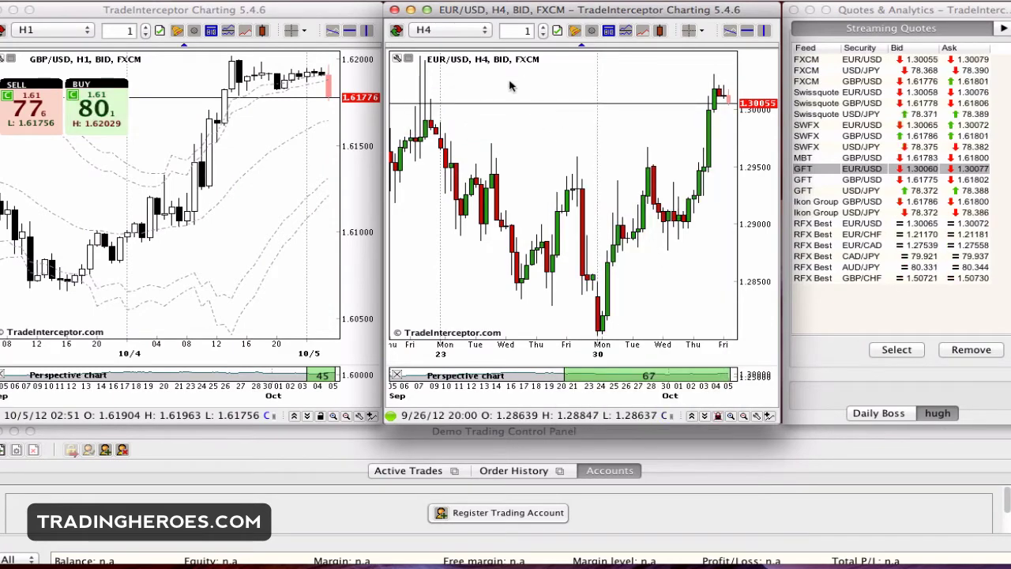
{"action": "left_click", "coordinate": [427, 10]}
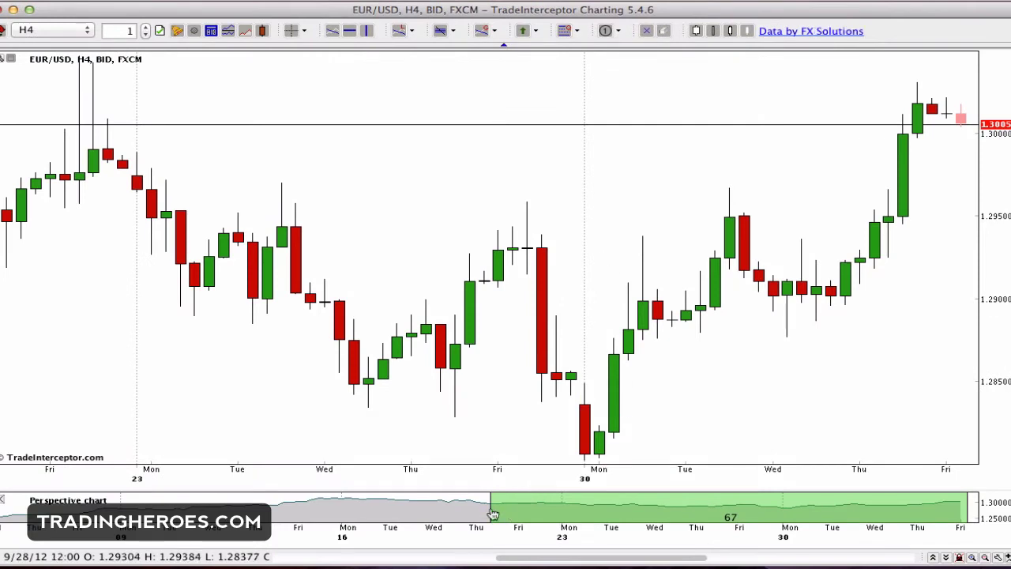
Widen the EUR/USD Perspective range to 80 bars and shift it toward earlier dates.
{"action": "left_click_drag", "start_coordinate": [490, 508], "coordinate": [399, 512]}
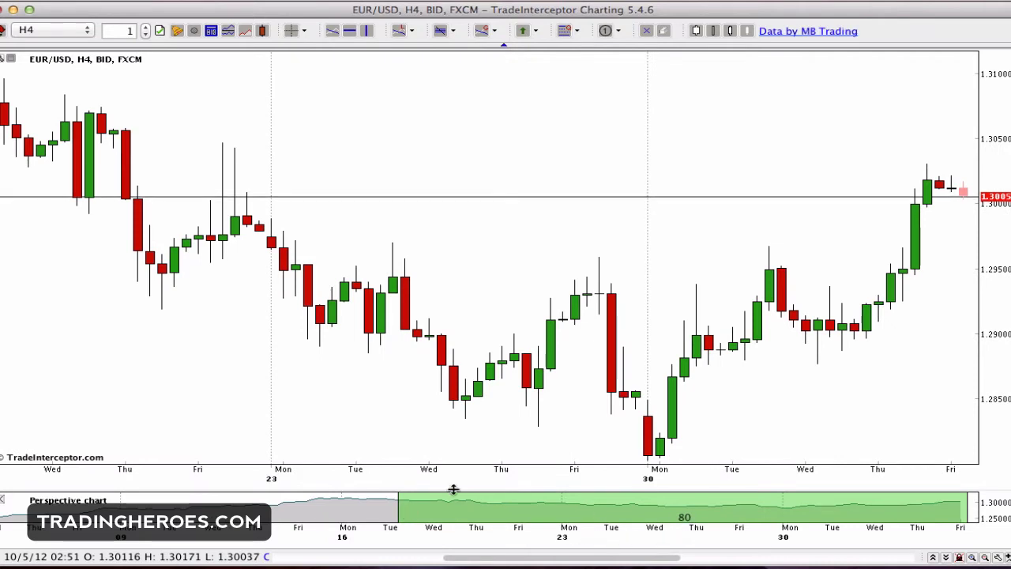
{"action": "left_click_drag", "start_coordinate": [410, 509], "coordinate": [522, 490]}
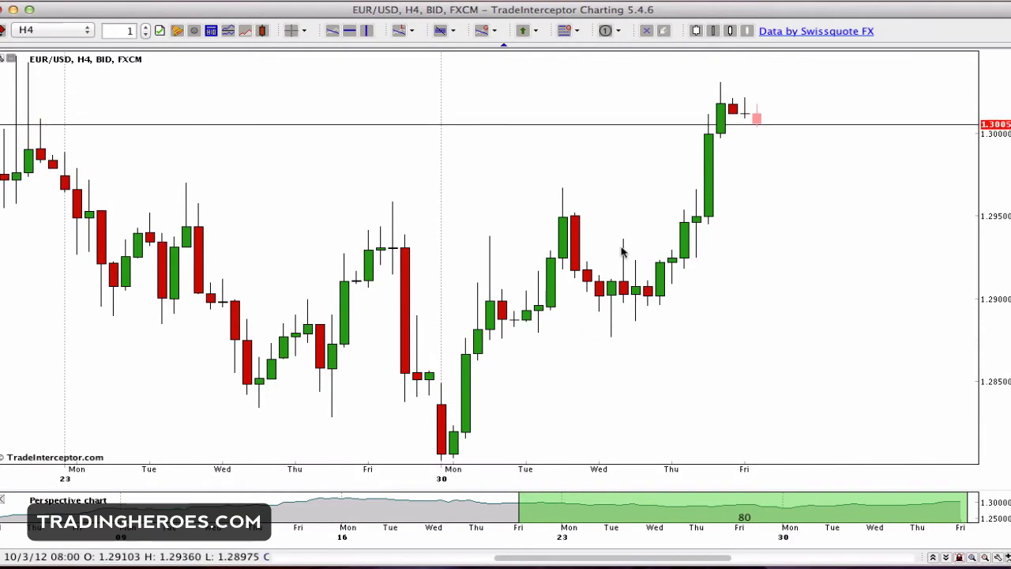
{"action": "scroll", "coordinate": [837, 518], "scroll_direction": "left", "scroll_amount": 5}
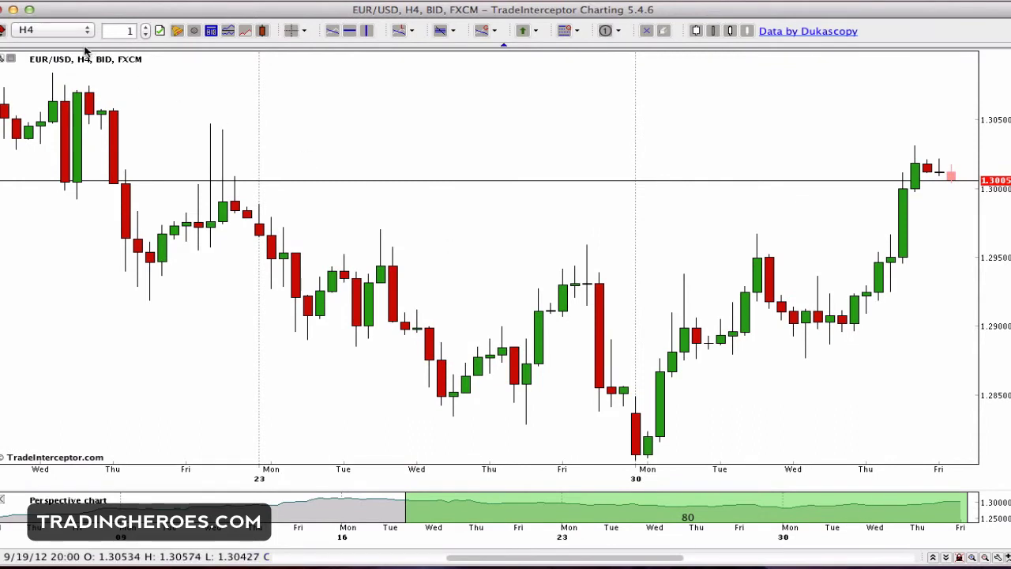
Review and dismiss the Strategies list twice, then view and close the Data Values window.
{"action": "left_click", "coordinate": [193, 31]}
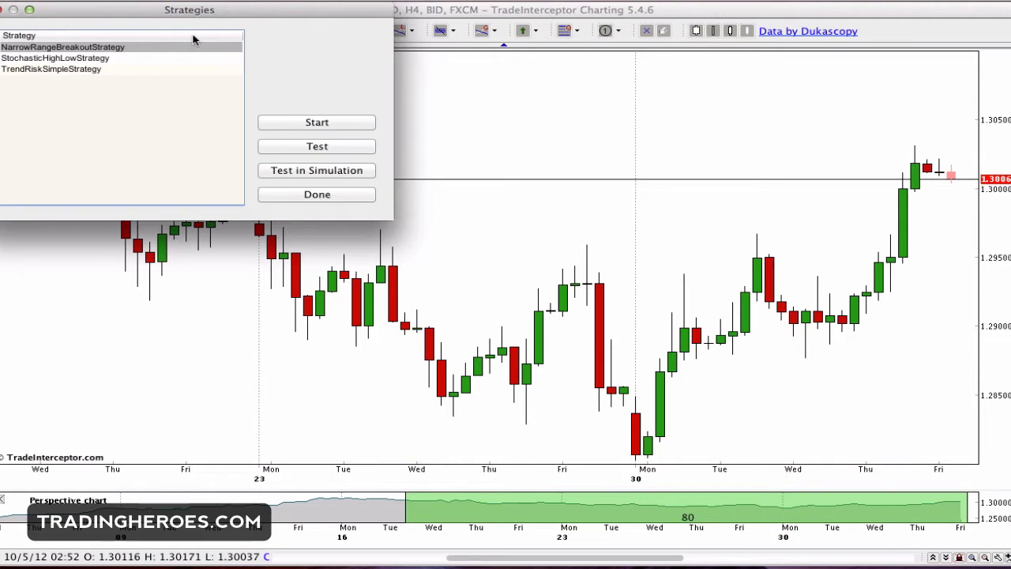
{"action": "left_click", "coordinate": [299, 199]}
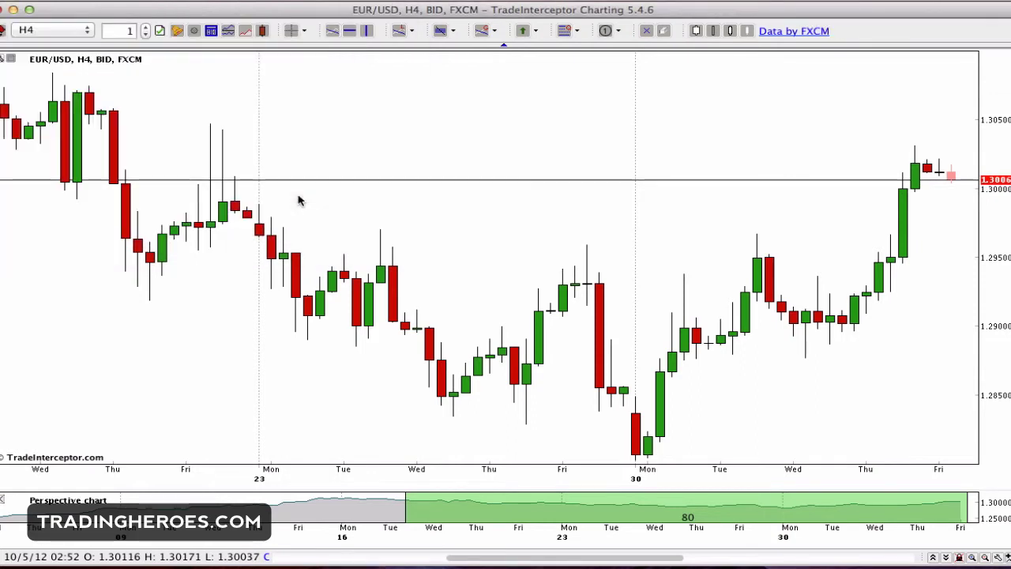
{"action": "left_click", "coordinate": [192, 36]}
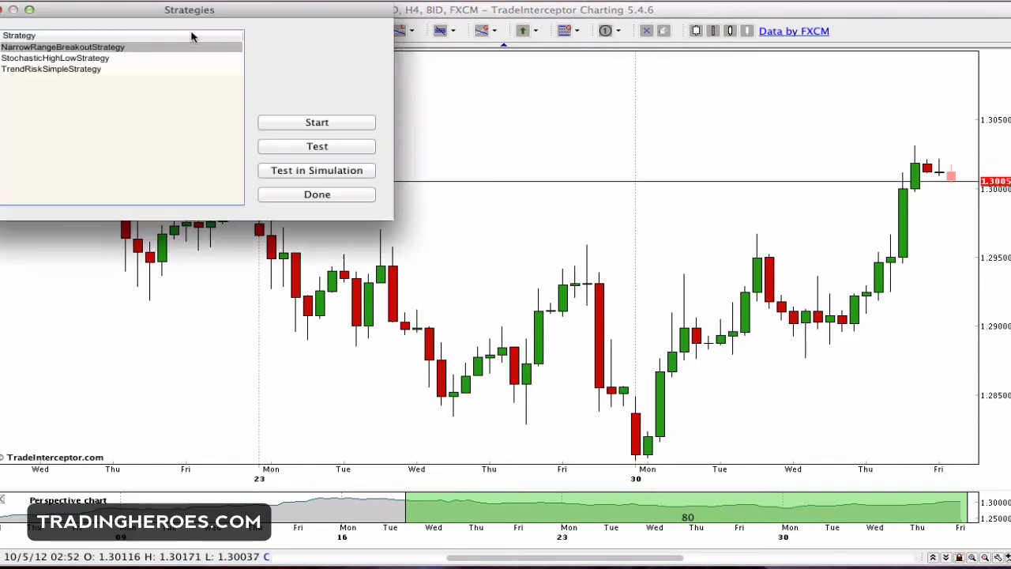
{"action": "left_click", "coordinate": [297, 201]}
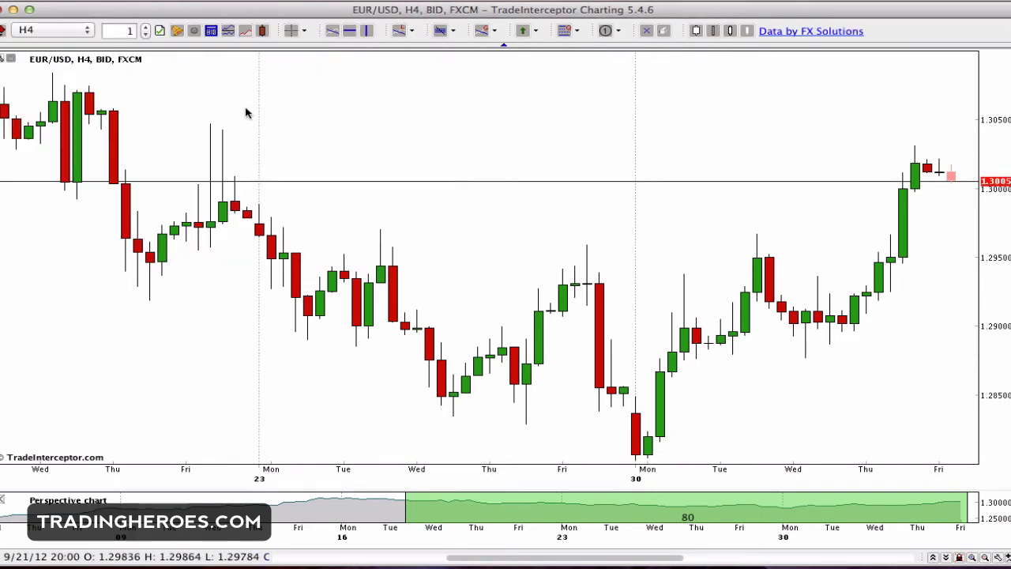
{"action": "left_click", "coordinate": [211, 31]}
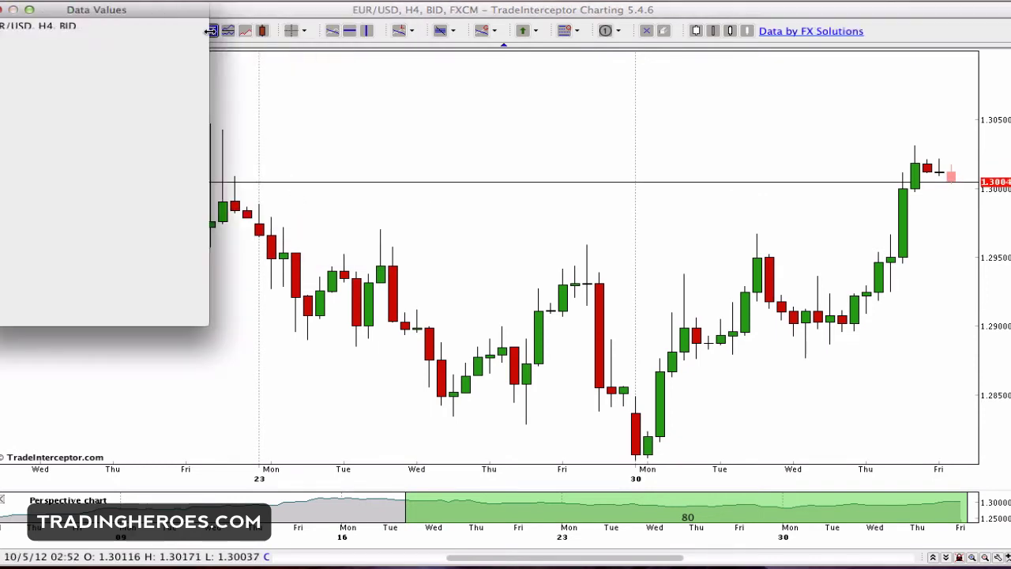
{"action": "left_click", "coordinate": [2, 9]}
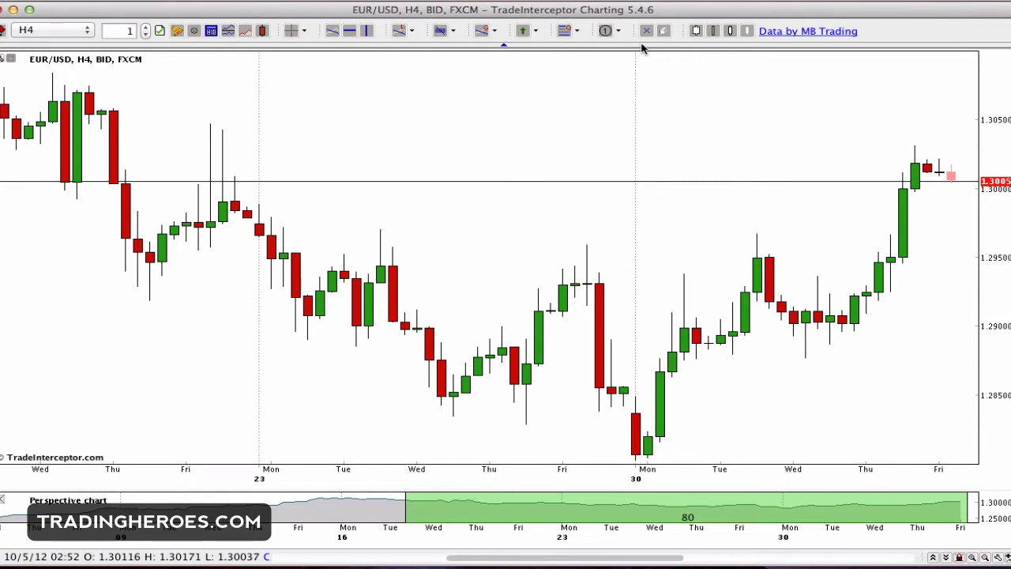
Draw Fib. Arcs on EUR/USD from the 1.3065 high down to the later lows.
{"action": "left_click", "coordinate": [535, 31]}
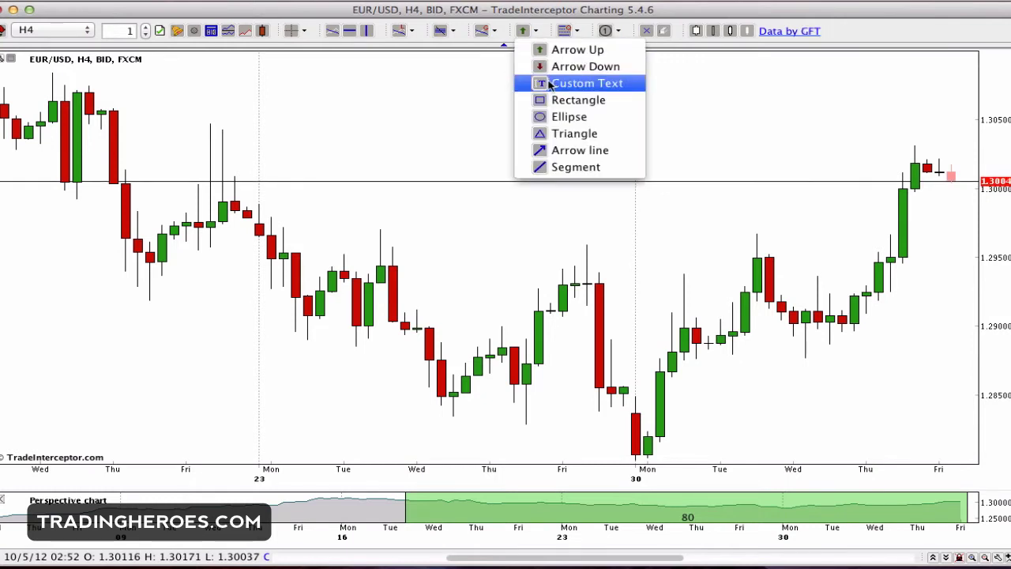
{"action": "left_click", "coordinate": [485, 39]}
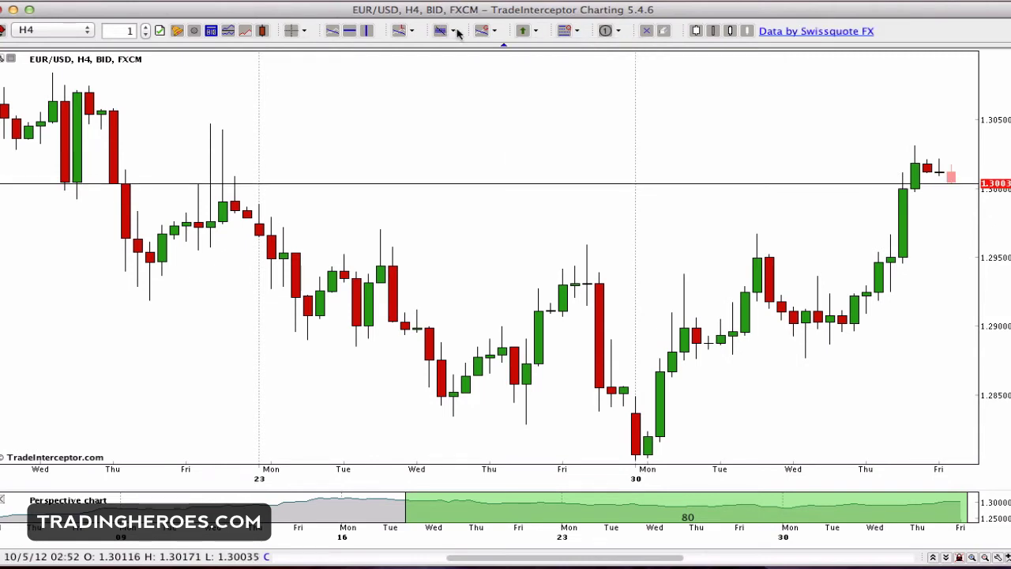
{"action": "left_click", "coordinate": [454, 34]}
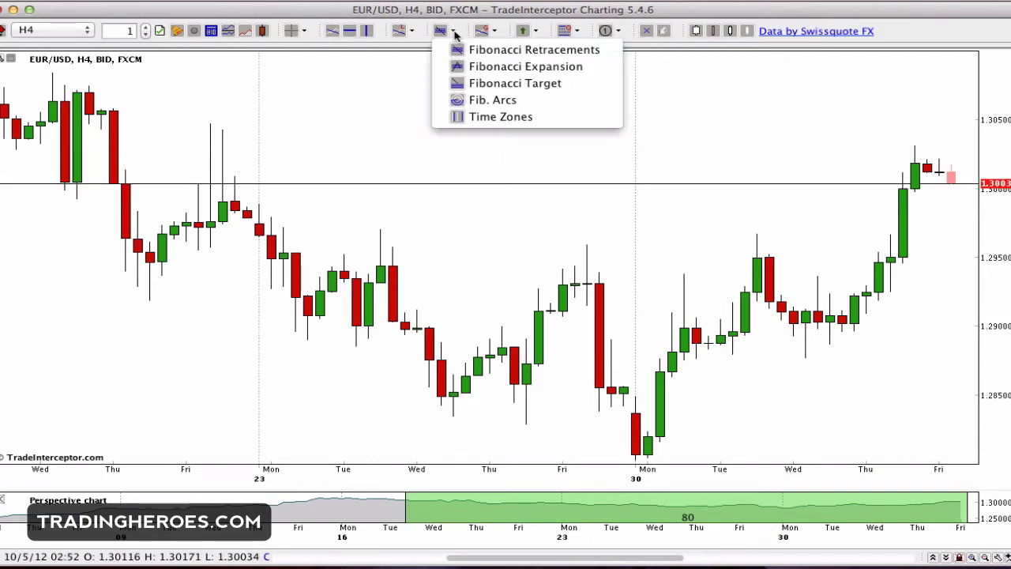
{"action": "left_click", "coordinate": [339, 105]}
{"action": "mouse_move", "coordinate": [333, 98]}
{"action": "left_mouse_down"}
{"action": "mouse_move", "coordinate": [395, 288]}
{"action": "mouse_move", "coordinate": [463, 294]}
{"action": "left_mouse_up"}
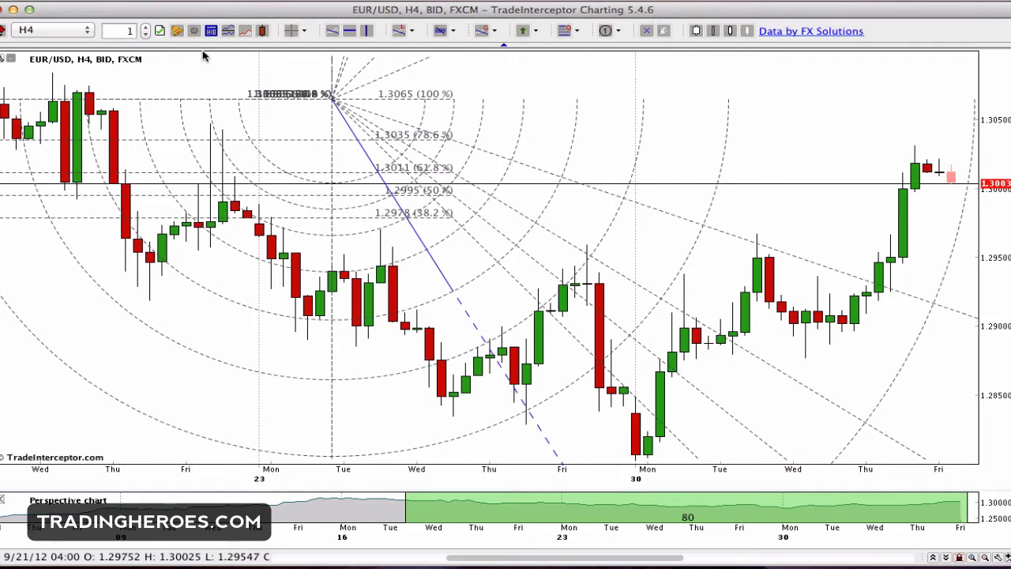
Restore the EUR/USD chart to a smaller window and select the RFX Best EUR/USD quote.
{"action": "left_click", "coordinate": [30, 11]}
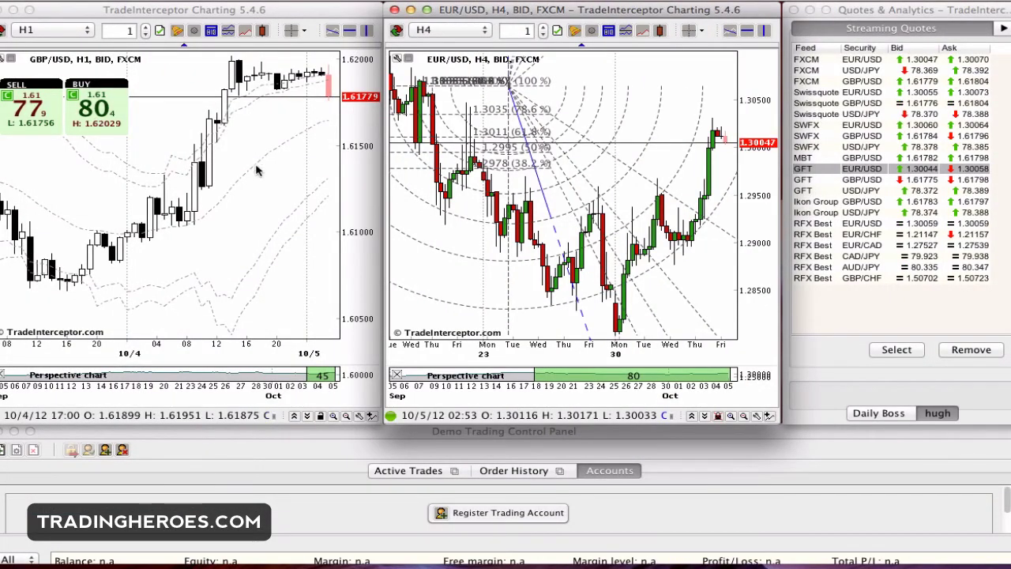
{"action": "left_click", "coordinate": [916, 16]}
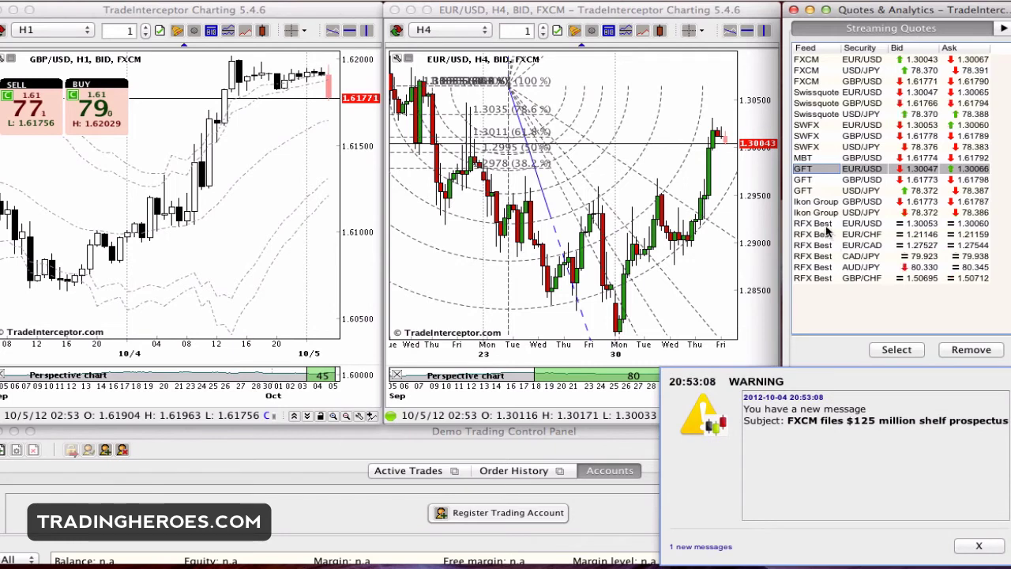
{"action": "left_click", "coordinate": [827, 225]}
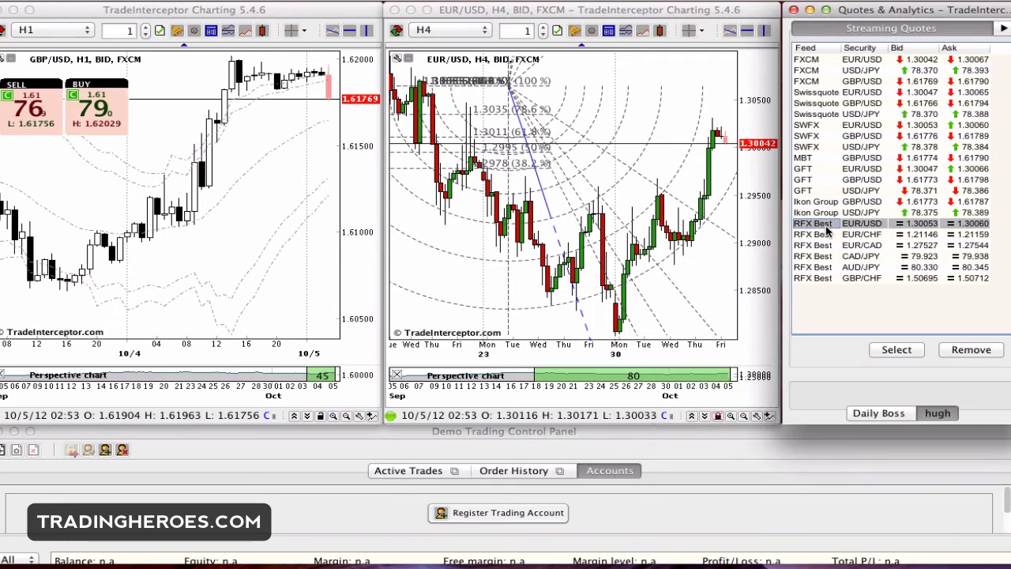
Browse the FXCM, Swissquote and SWFX instruments in the securities chooser, then cancel.
{"action": "left_click", "coordinate": [899, 351]}
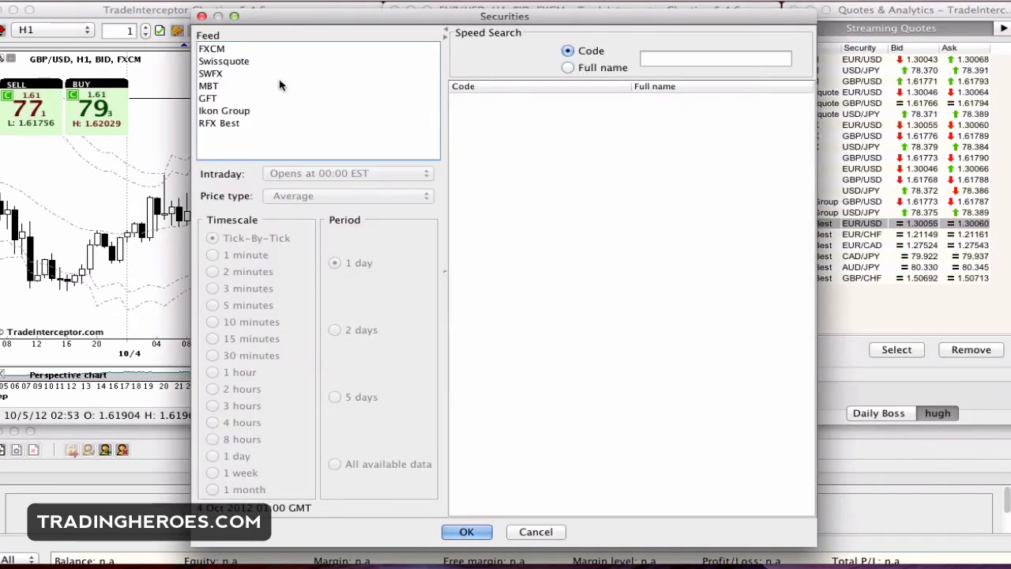
{"action": "left_click", "coordinate": [227, 49]}
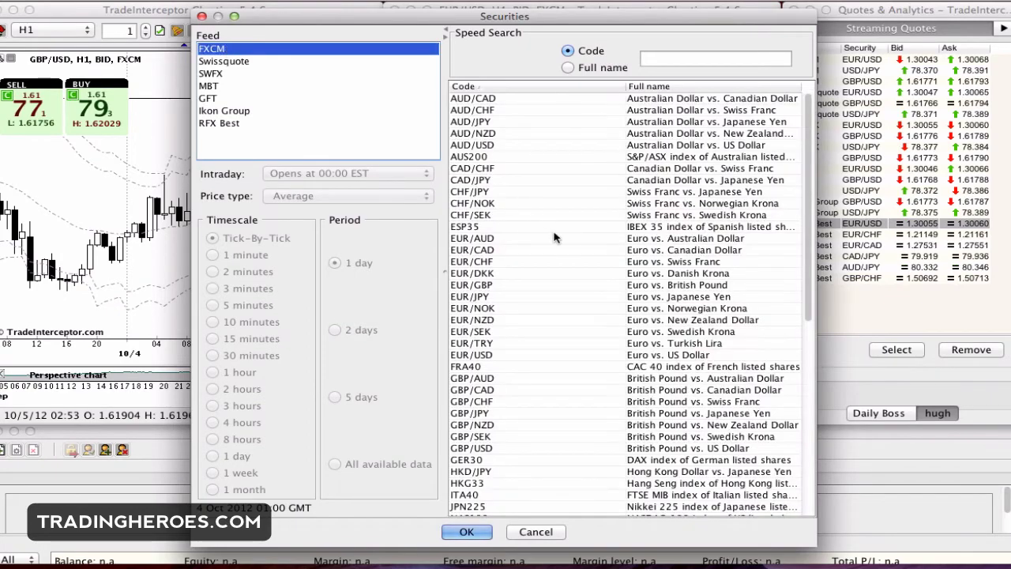
{"action": "scroll", "coordinate": [553, 237], "scroll_direction": "down", "scroll_amount": 10}
{"action": "scroll", "coordinate": [554, 237], "scroll_direction": "up", "scroll_amount": 10}
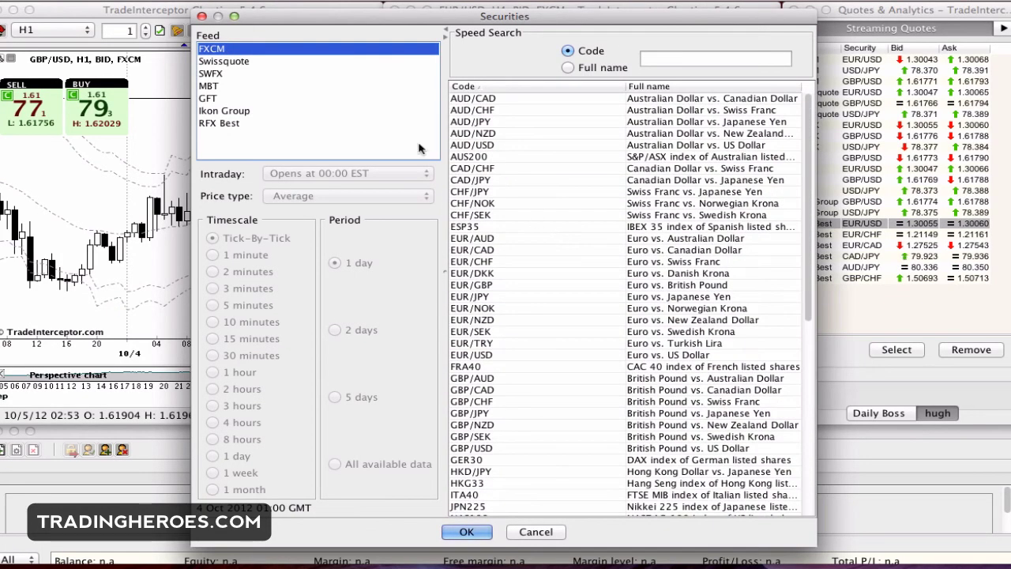
{"action": "left_click", "coordinate": [225, 62]}
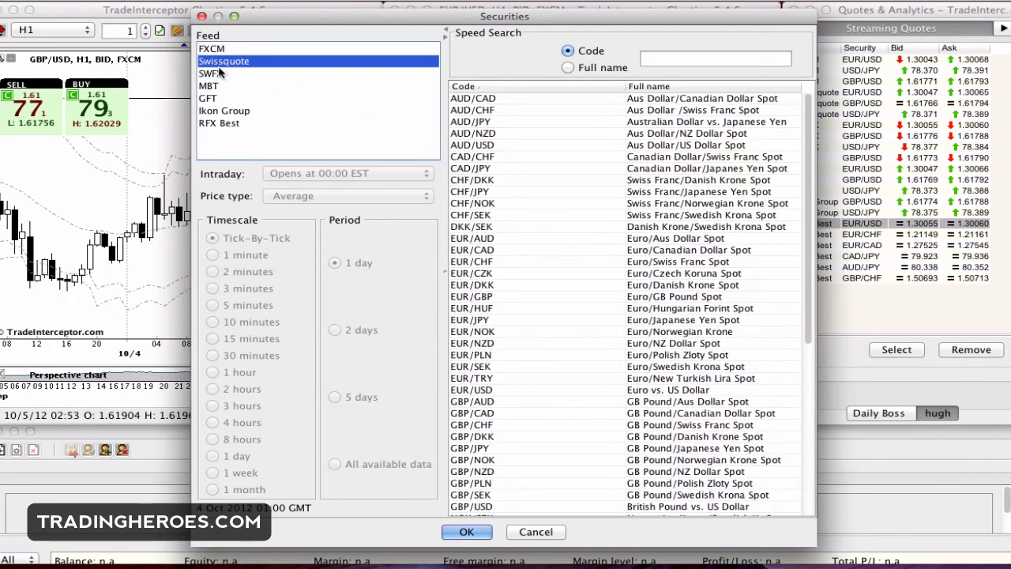
{"action": "left_click", "coordinate": [220, 73]}
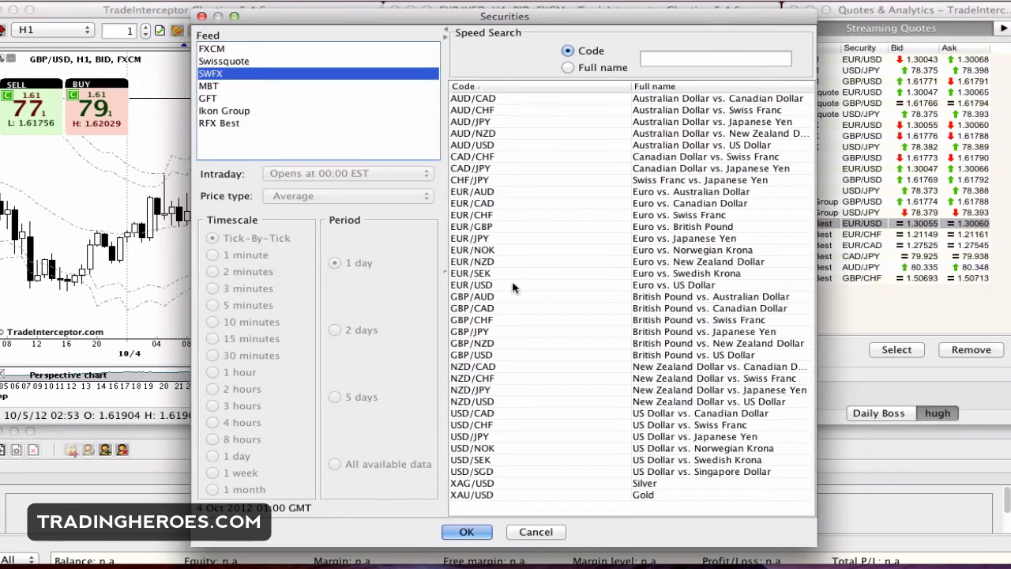
{"action": "left_click", "coordinate": [542, 538]}
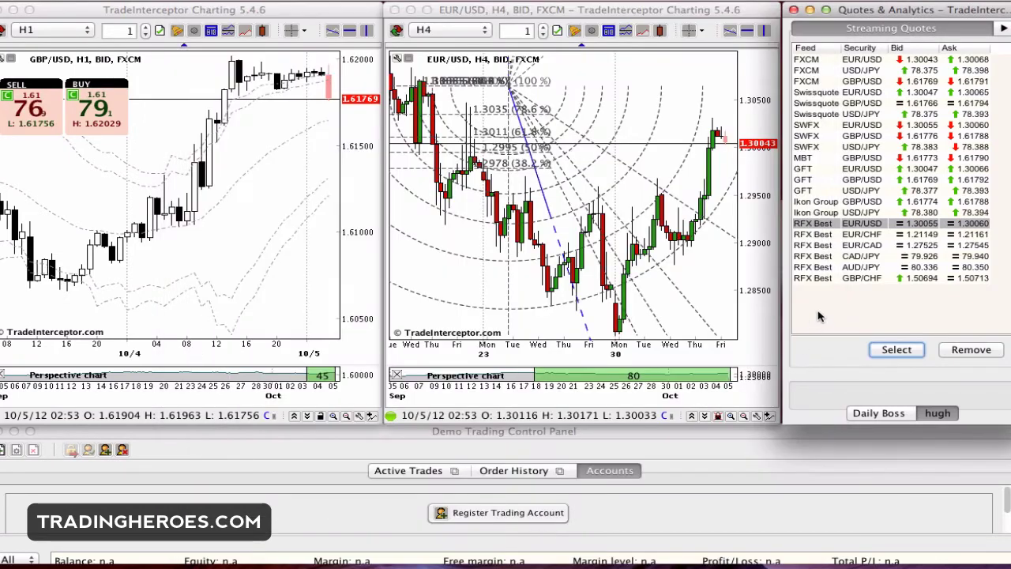
Remove the RFX Best EUR/CHF and EUR/CAD rows from Streaming Quotes.
{"action": "left_click", "coordinate": [822, 235]}
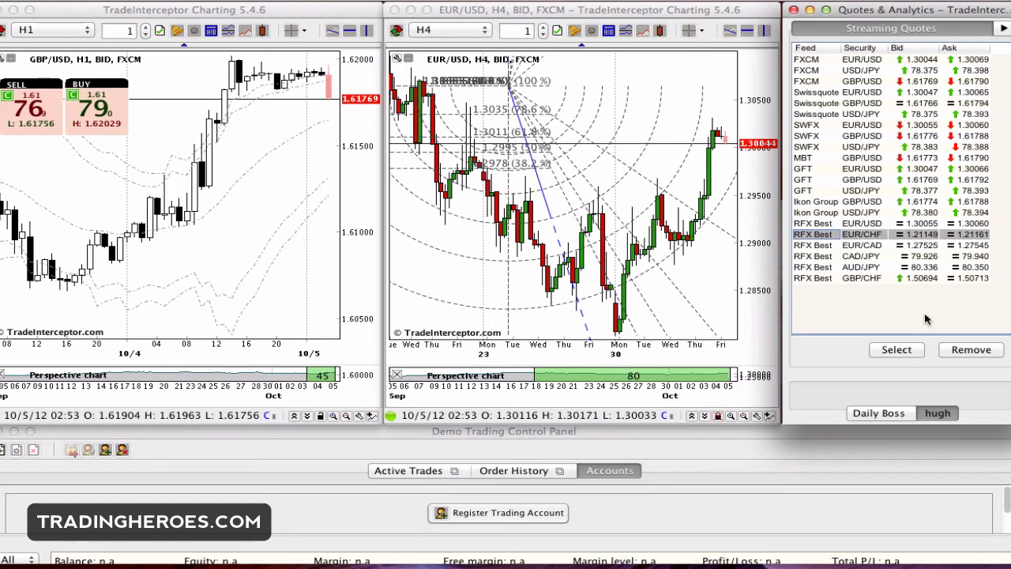
{"action": "left_click", "coordinate": [966, 355]}
{"action": "left_click", "coordinate": [815, 236]}
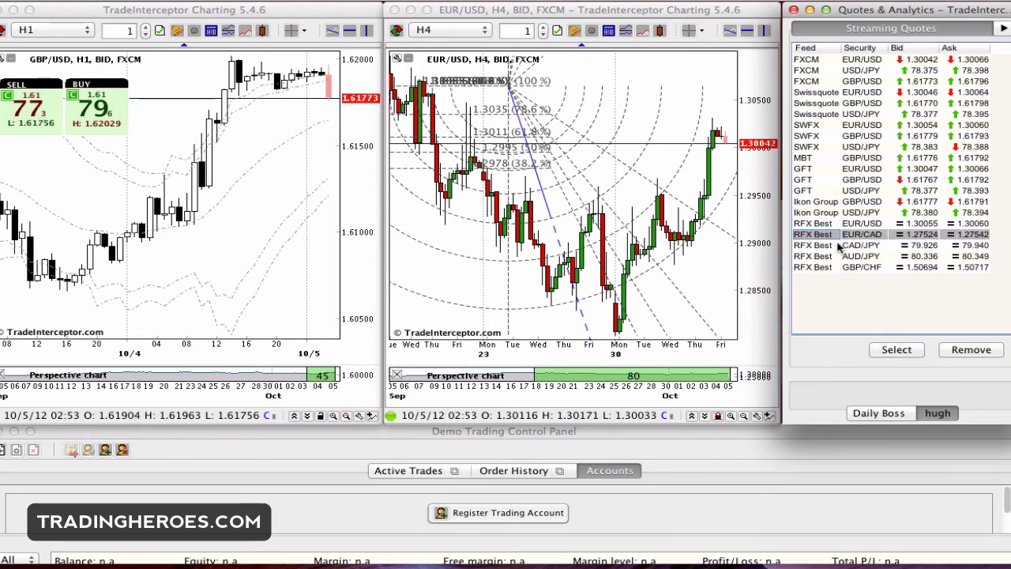
{"action": "left_click", "coordinate": [958, 357]}
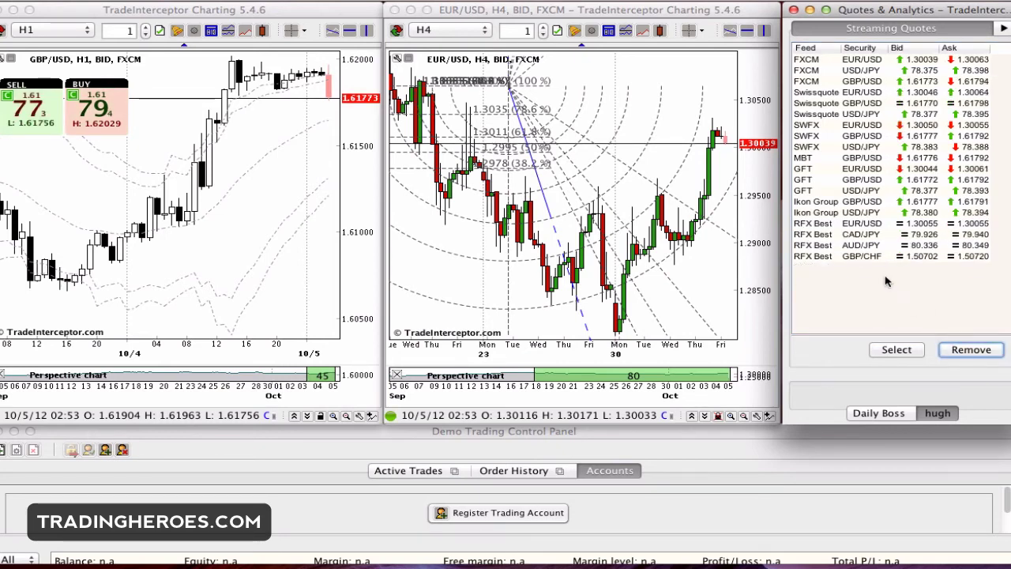
{"action": "left_click", "coordinate": [893, 414]}
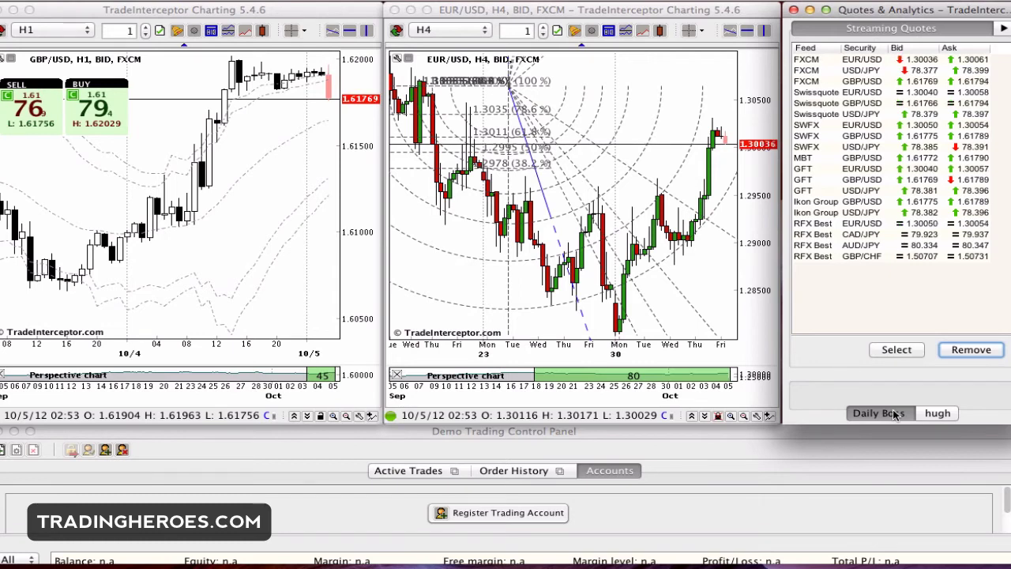
Browse Advanced Quotes, TR Scanner, TrendRisk forecast and news, ending on the empty Alarms page.
{"action": "left_click", "coordinate": [1004, 30]}
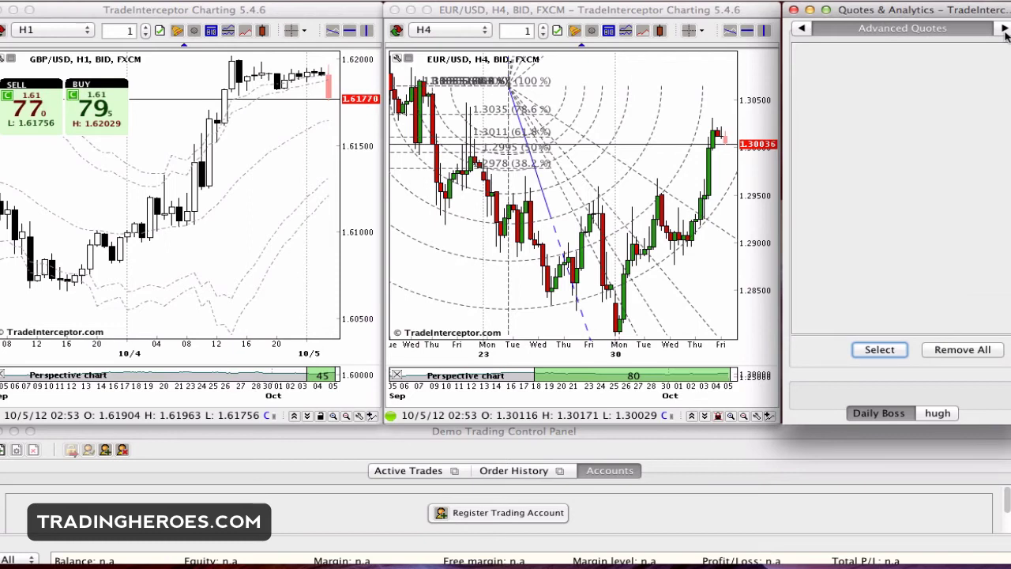
{"action": "left_click", "coordinate": [1004, 30]}
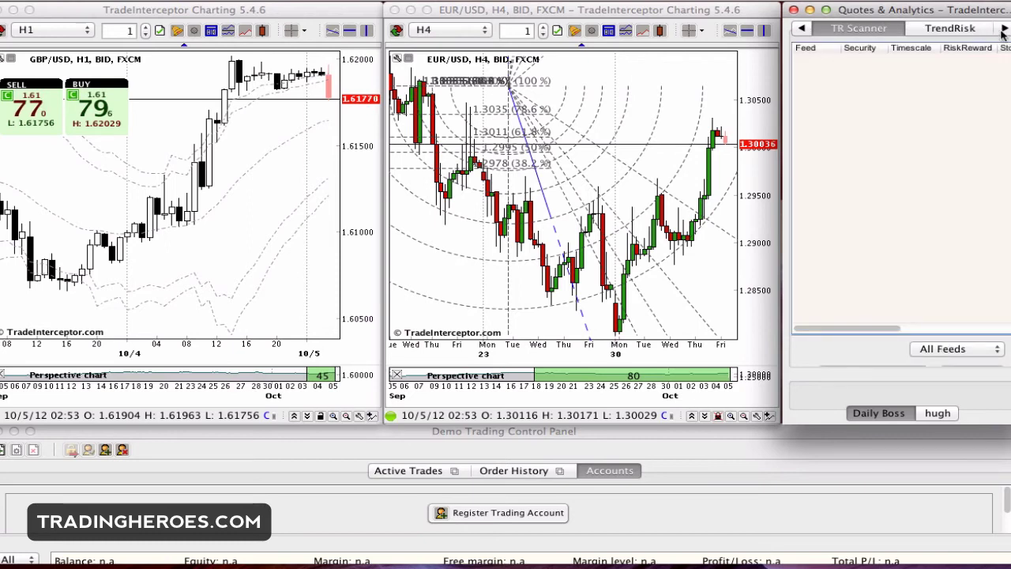
{"action": "left_click", "coordinate": [801, 30]}
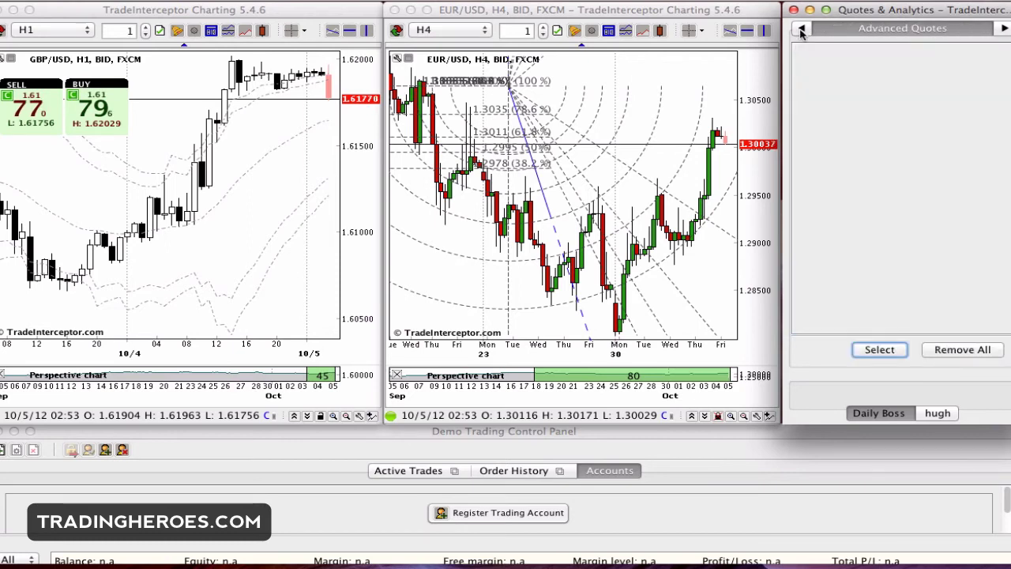
{"action": "left_click", "coordinate": [1001, 29]}
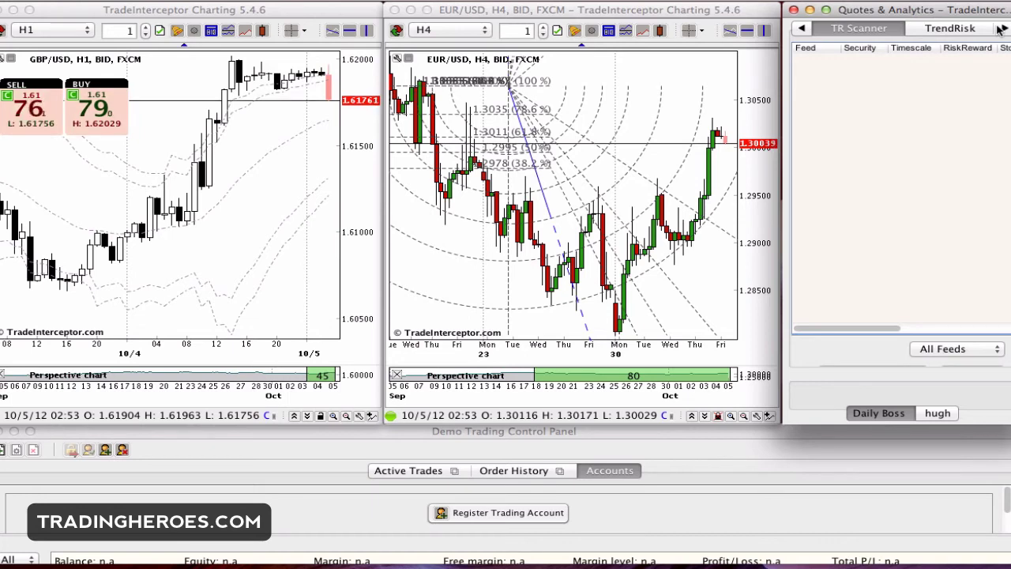
{"action": "left_click", "coordinate": [951, 27]}
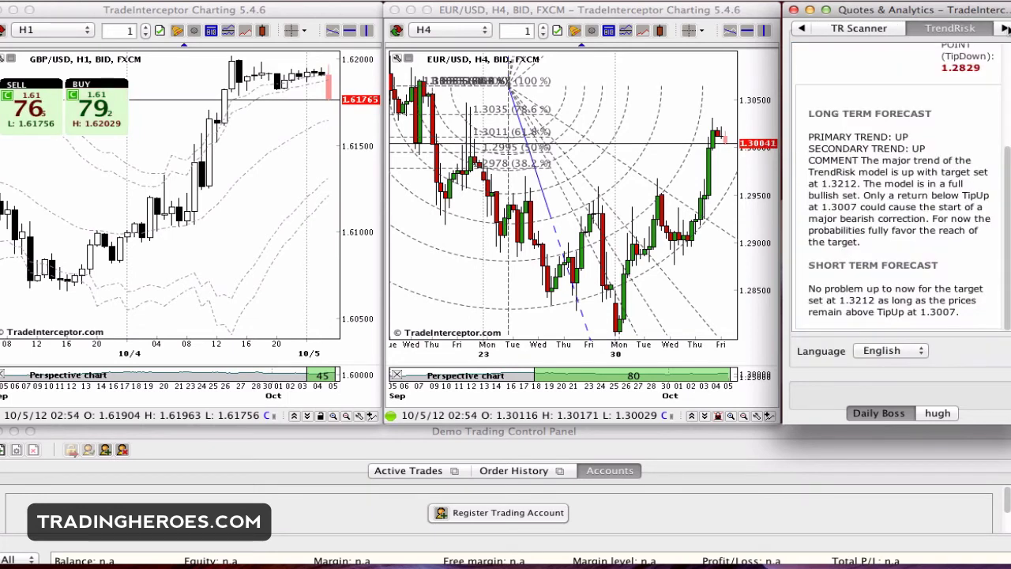
{"action": "key", "text": "Right"}
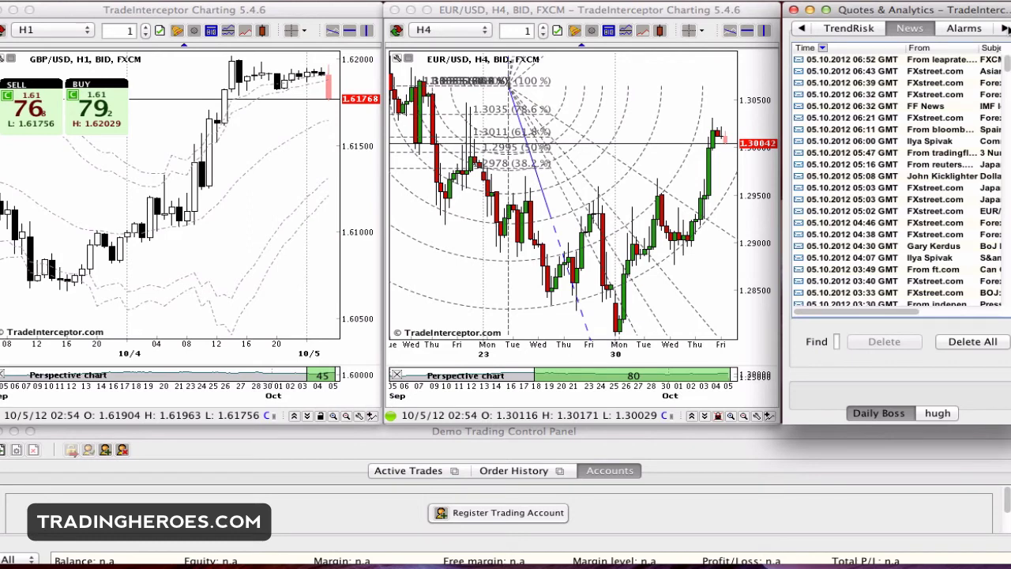
{"action": "scroll", "coordinate": [905, 198], "scroll_direction": "down", "scroll_amount": 10}
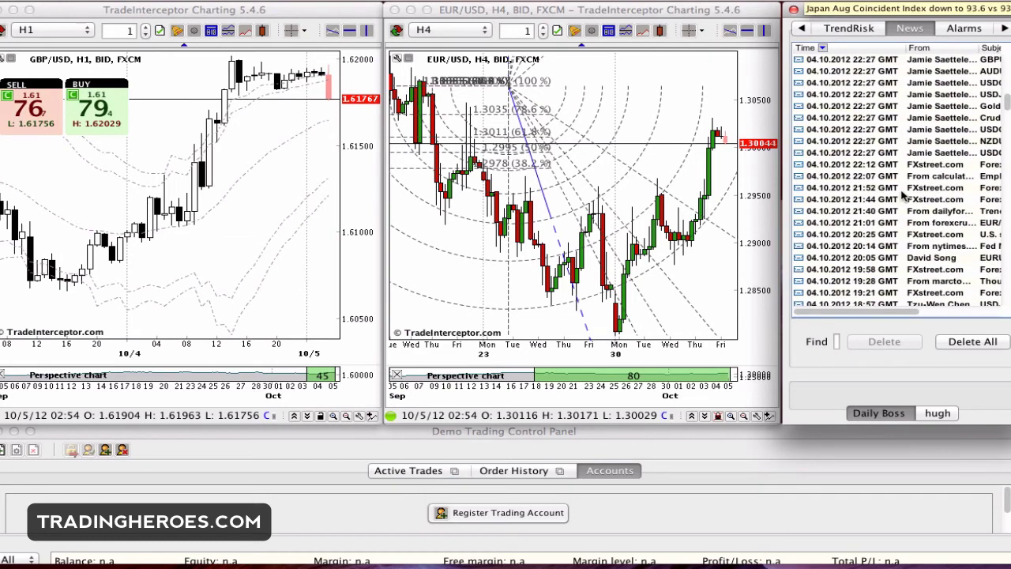
{"action": "scroll", "coordinate": [905, 198], "scroll_direction": "up", "scroll_amount": 10}
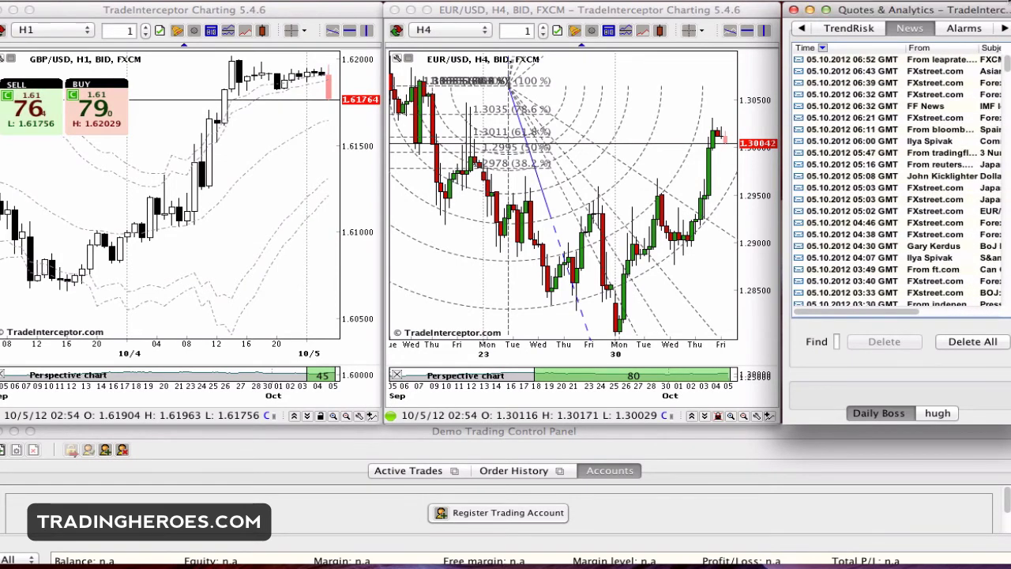
{"action": "left_click", "coordinate": [1005, 28]}
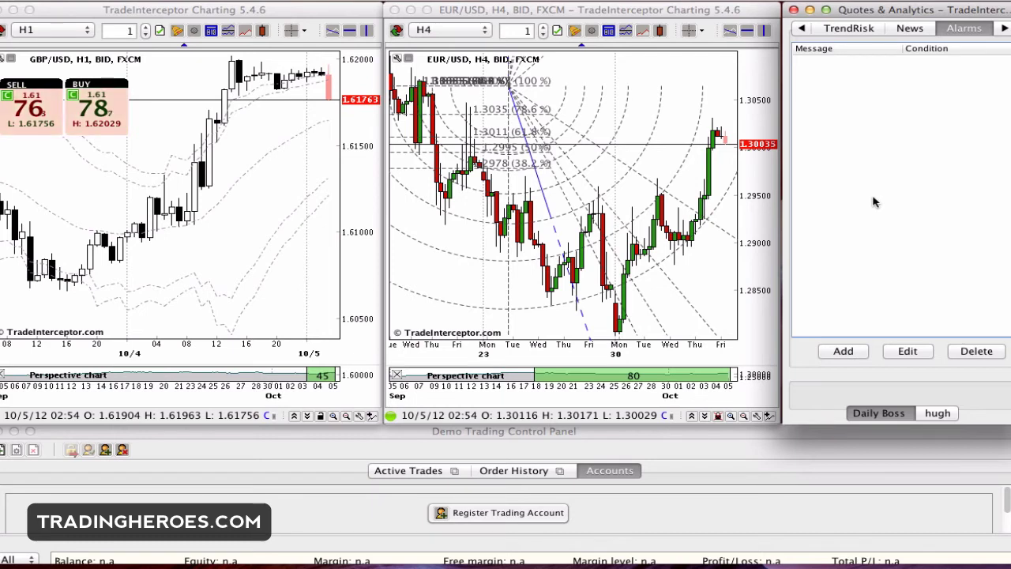
{"action": "left_click", "coordinate": [851, 356]}
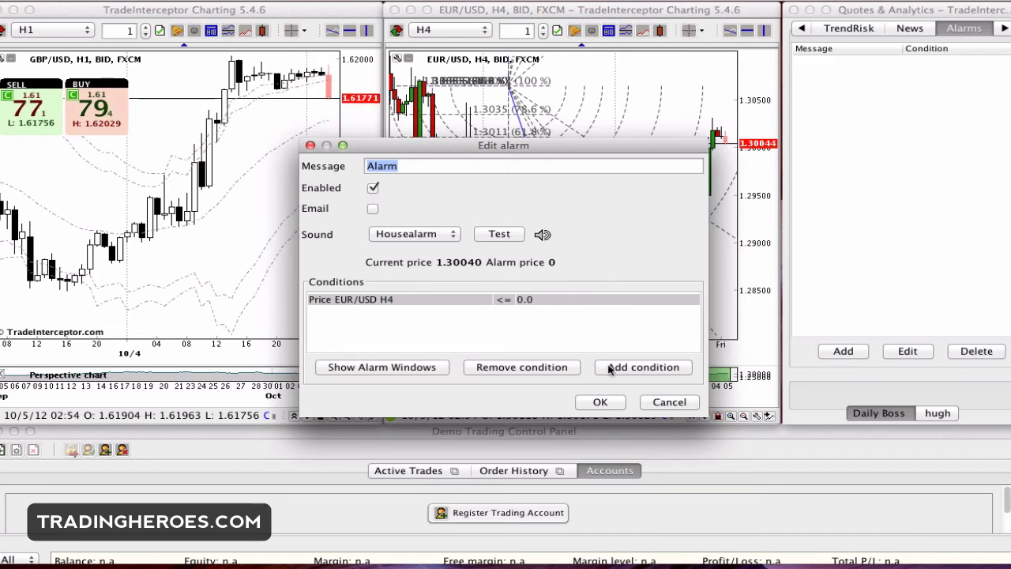
{"action": "left_click", "coordinate": [661, 406]}
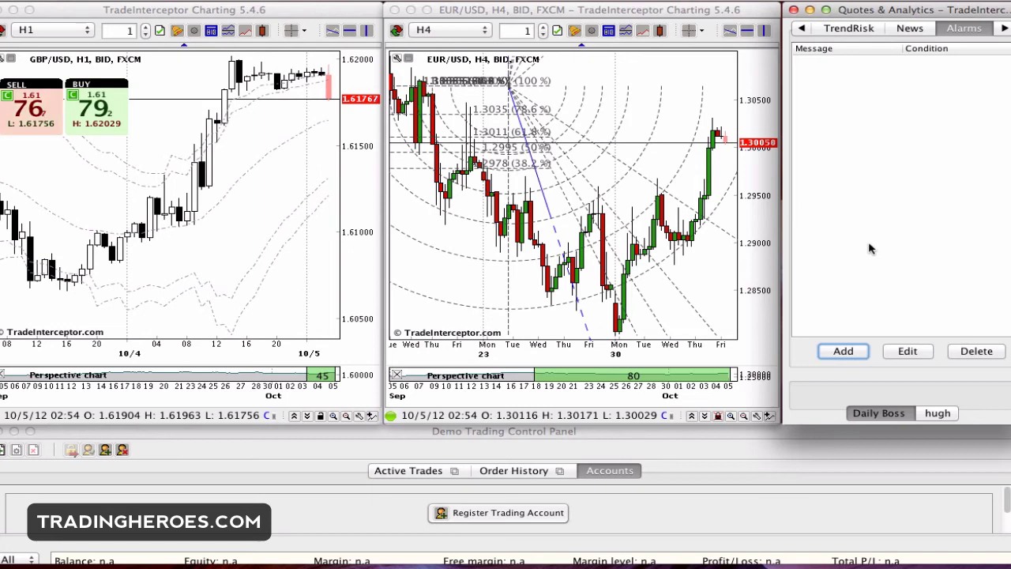
{"action": "left_click", "coordinate": [684, 446]}
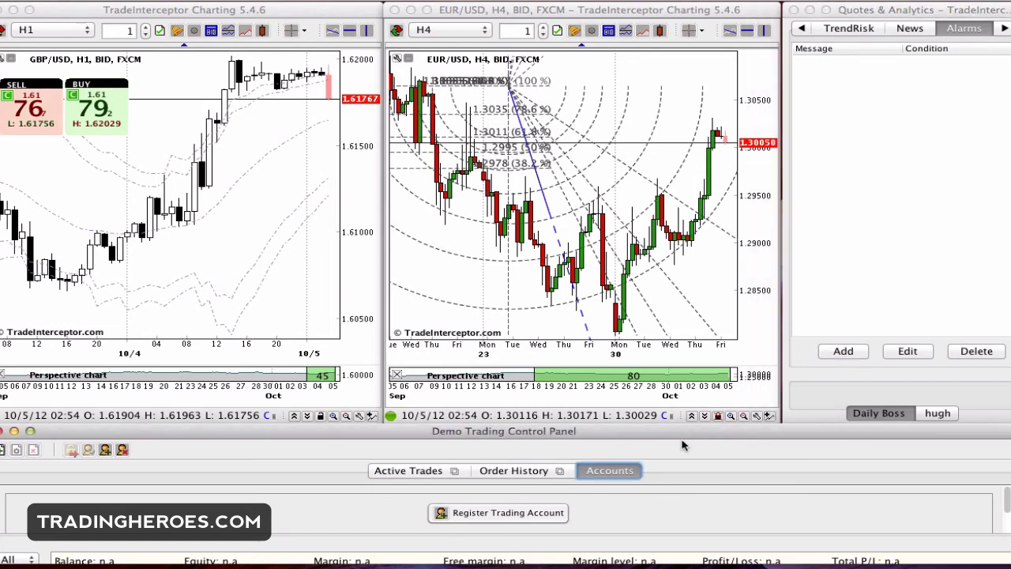
{"action": "left_click", "coordinate": [433, 473]}
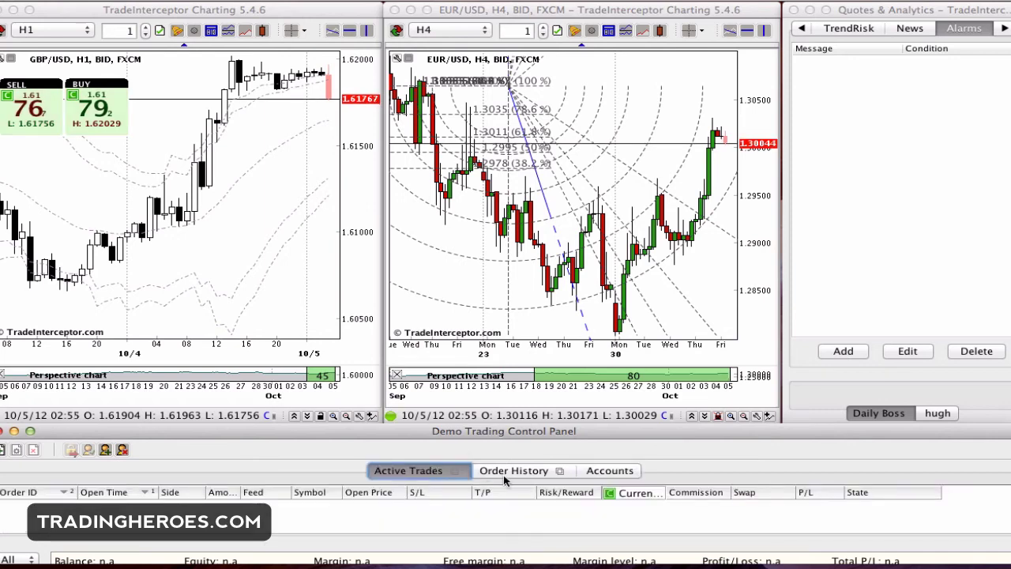
{"action": "left_click", "coordinate": [510, 473]}
{"action": "left_click", "coordinate": [611, 474]}
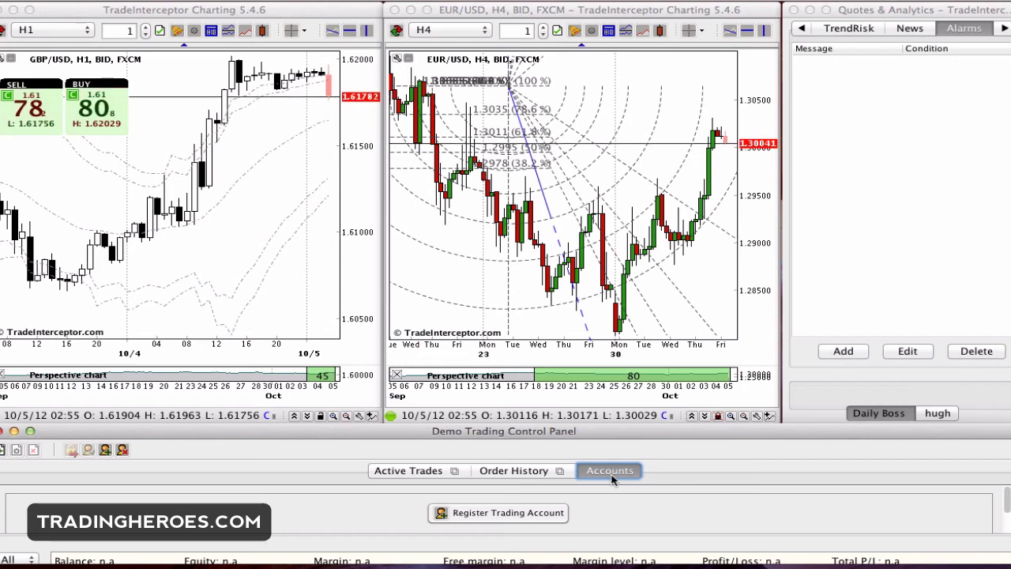
{"action": "left_click", "coordinate": [263, 234]}
Add the Alligator indicator from the Superior group to the GBP/USD H1 chart.
{"action": "right_click", "coordinate": [263, 234]}
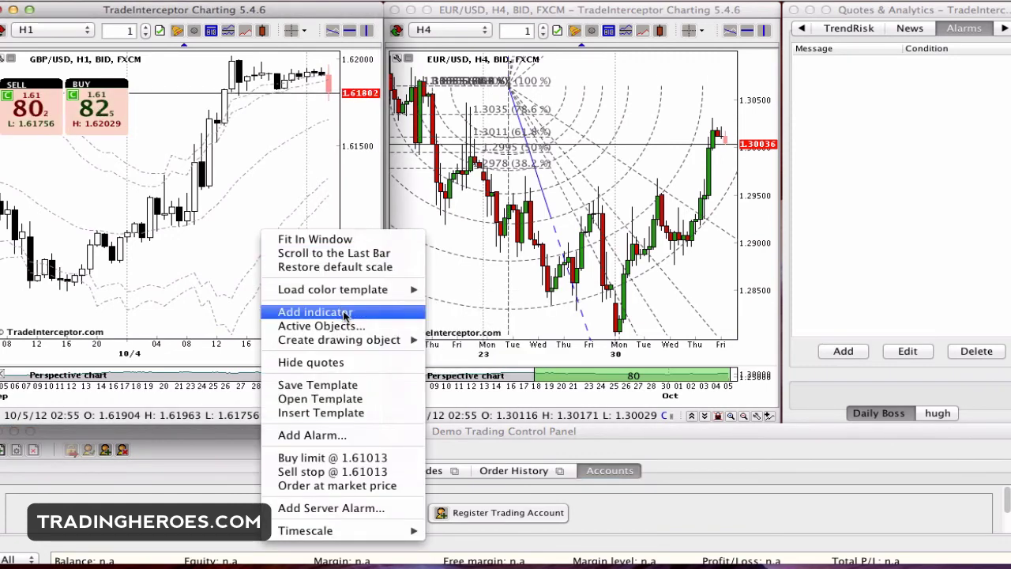
{"action": "left_click", "coordinate": [316, 312]}
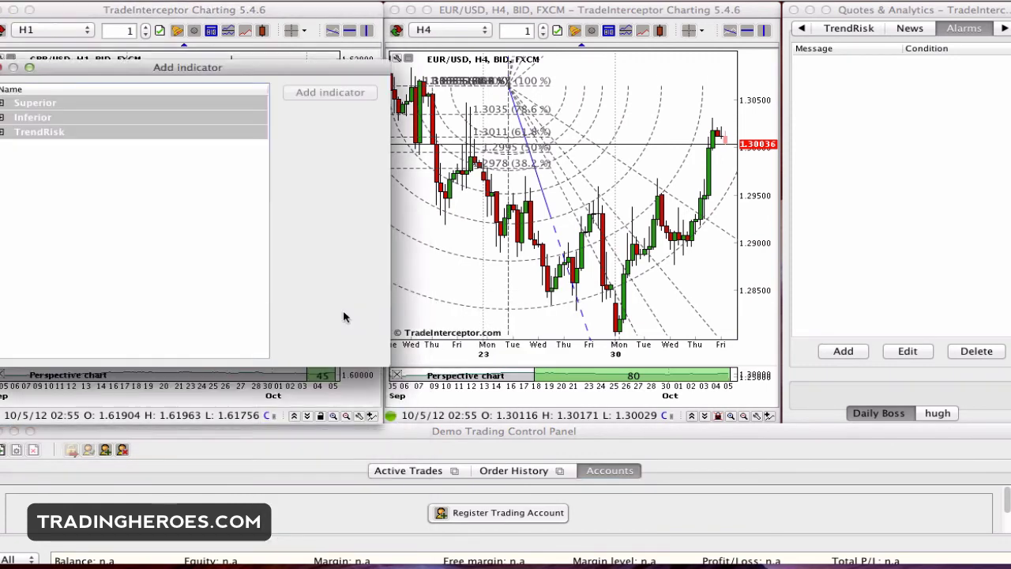
{"action": "left_click", "coordinate": [2, 104]}
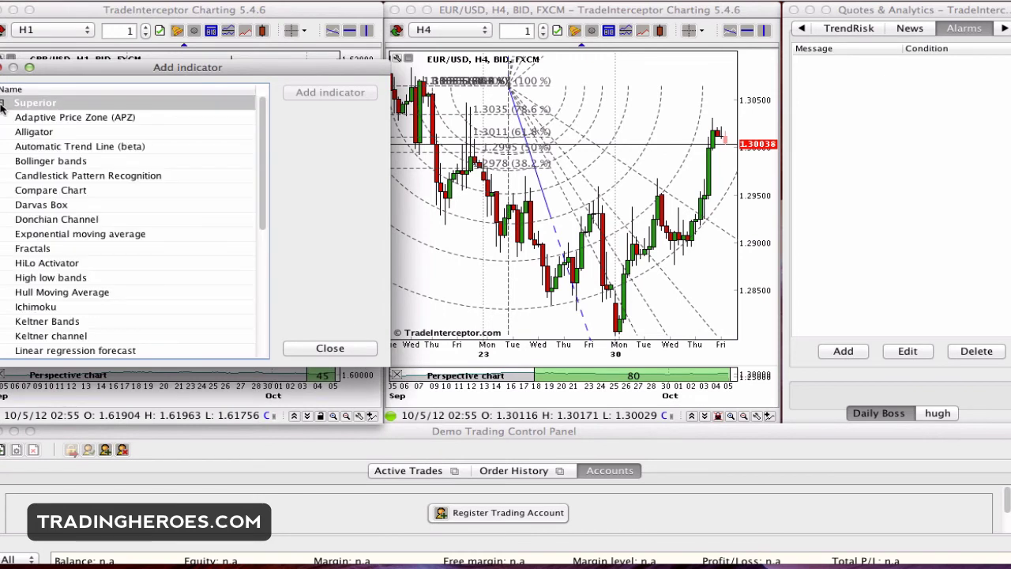
{"action": "left_click", "coordinate": [38, 132]}
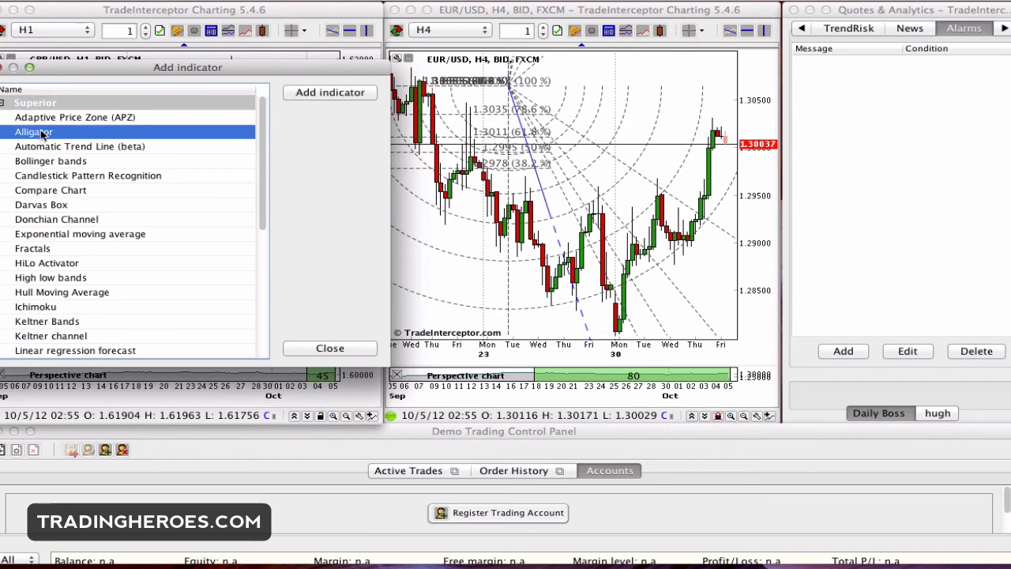
{"action": "left_click", "coordinate": [320, 93]}
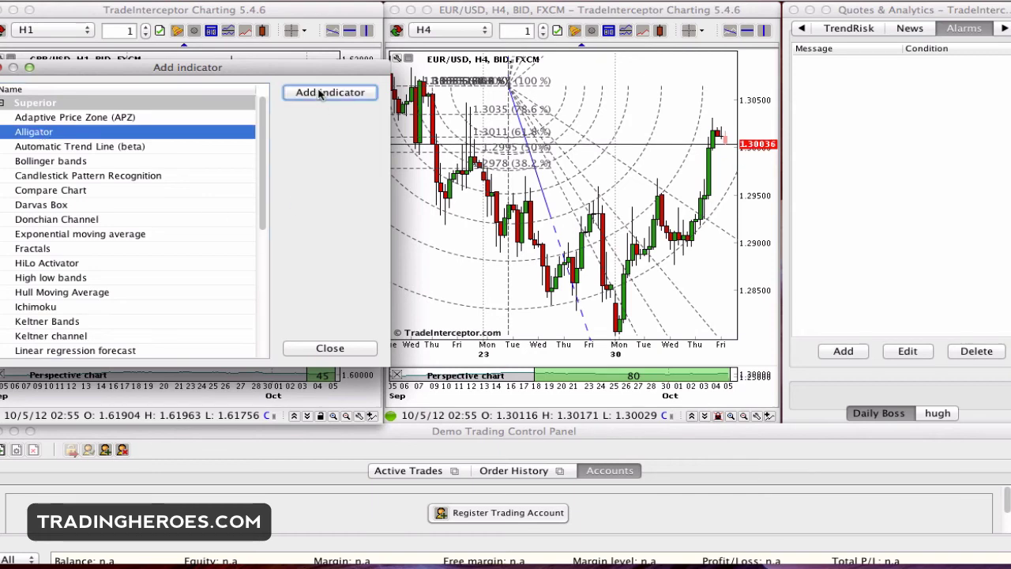
{"action": "left_click", "coordinate": [330, 349]}
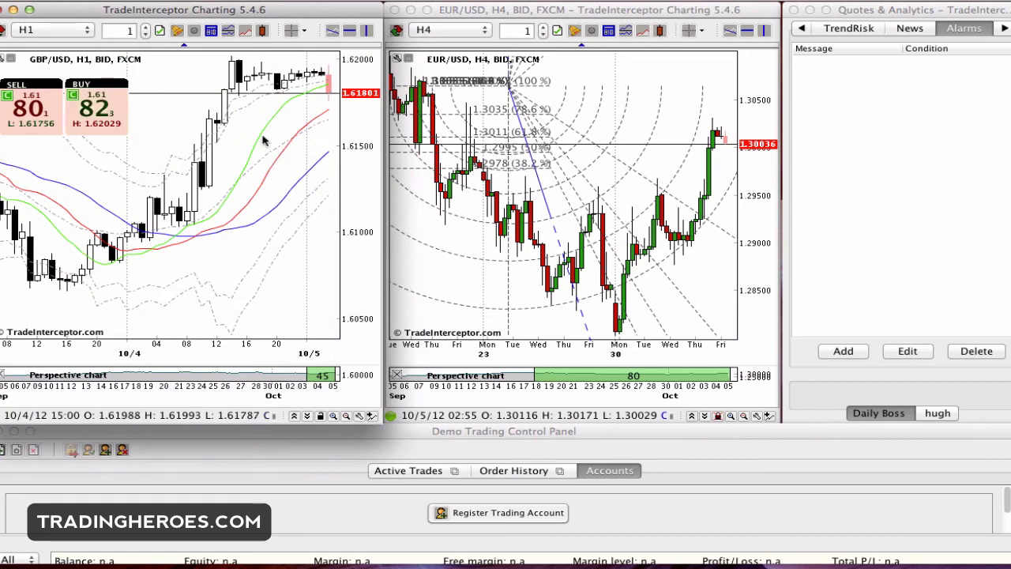
Delete the TrendRisk bands, TrendRisk stop bands and Tip center from the GBP/USD chart.
{"action": "right_click", "coordinate": [255, 267]}
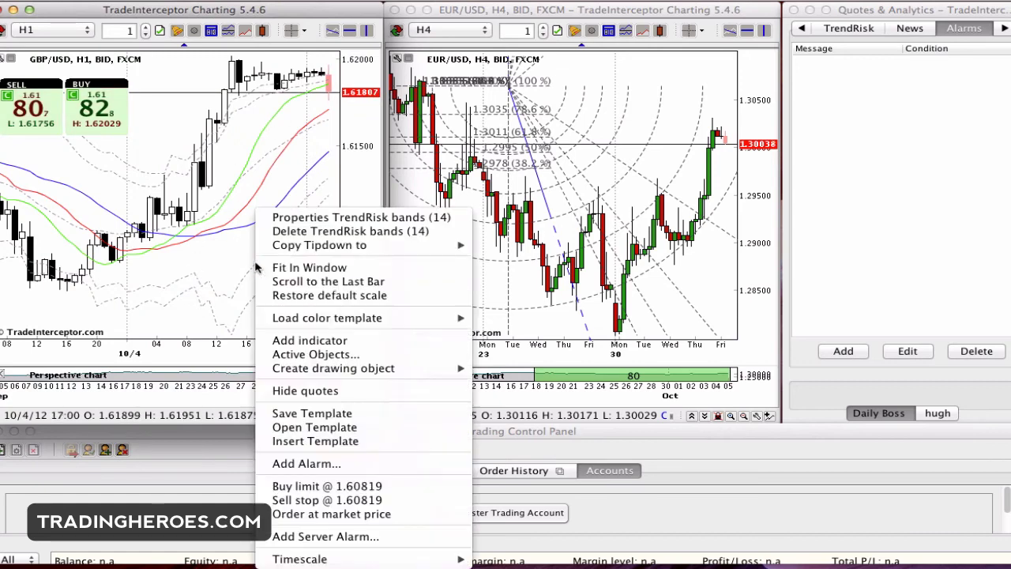
{"action": "left_click", "coordinate": [286, 230]}
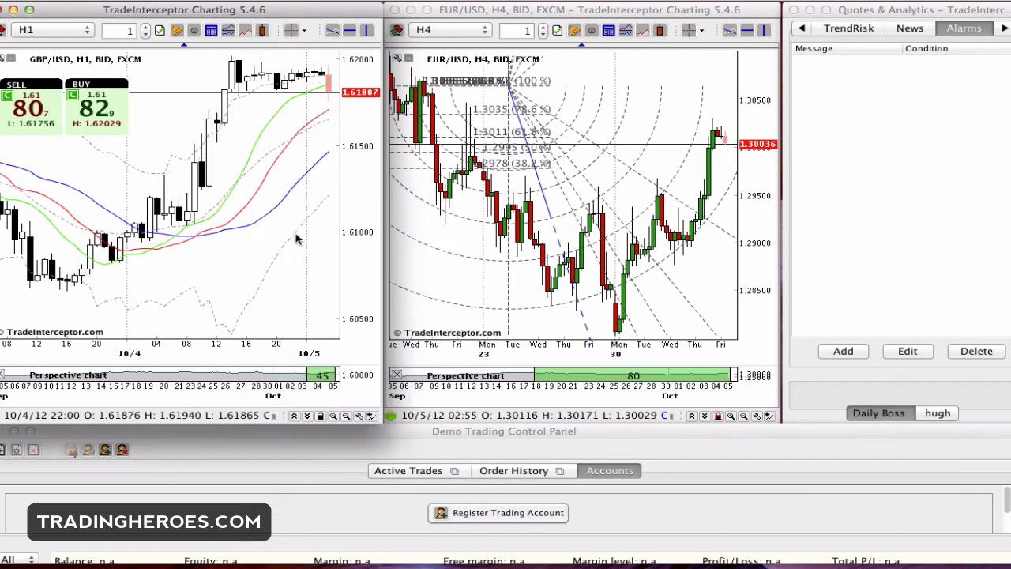
{"action": "right_click", "coordinate": [297, 237]}
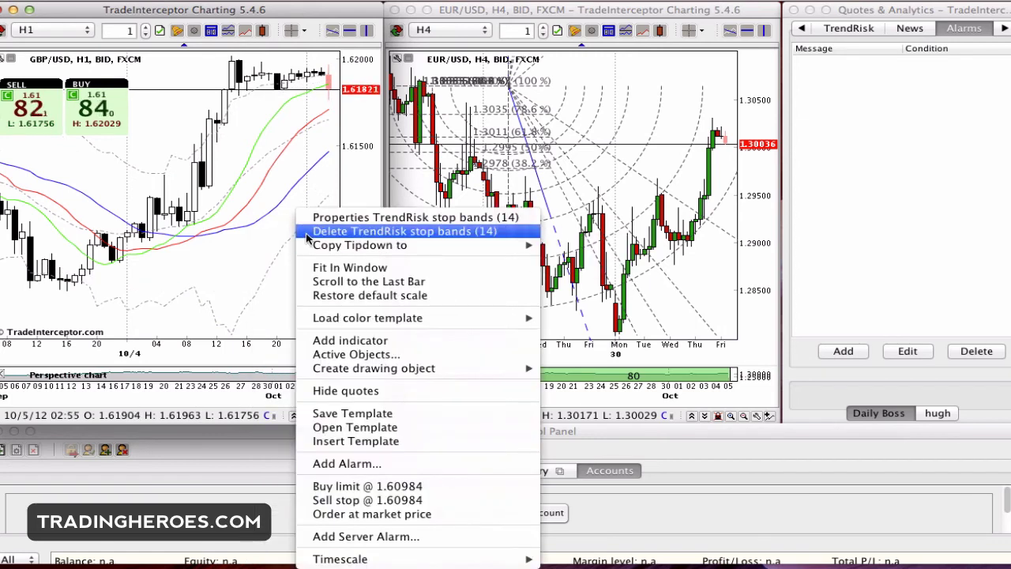
{"action": "left_click", "coordinate": [306, 232]}
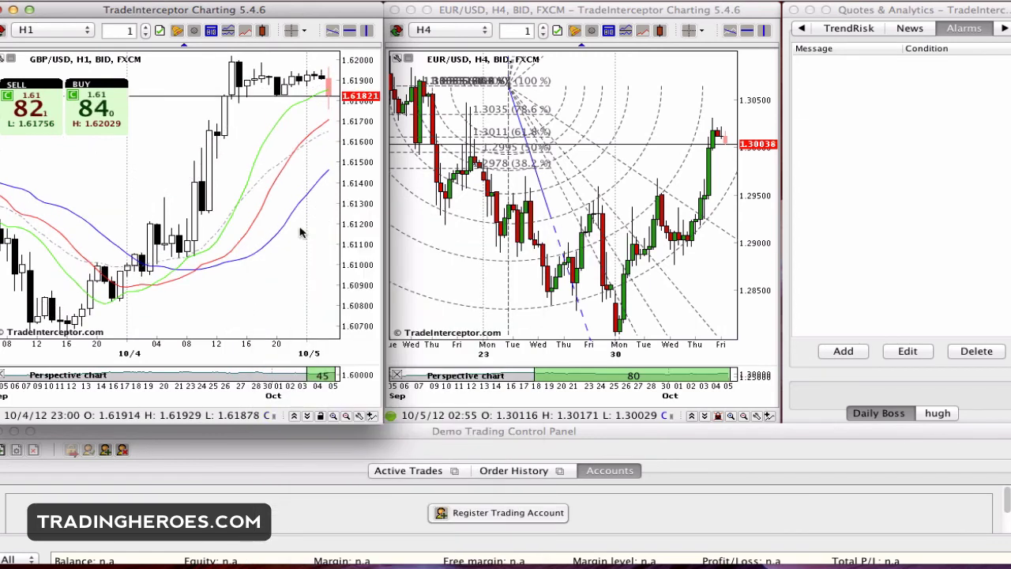
{"action": "right_click", "coordinate": [256, 185]}
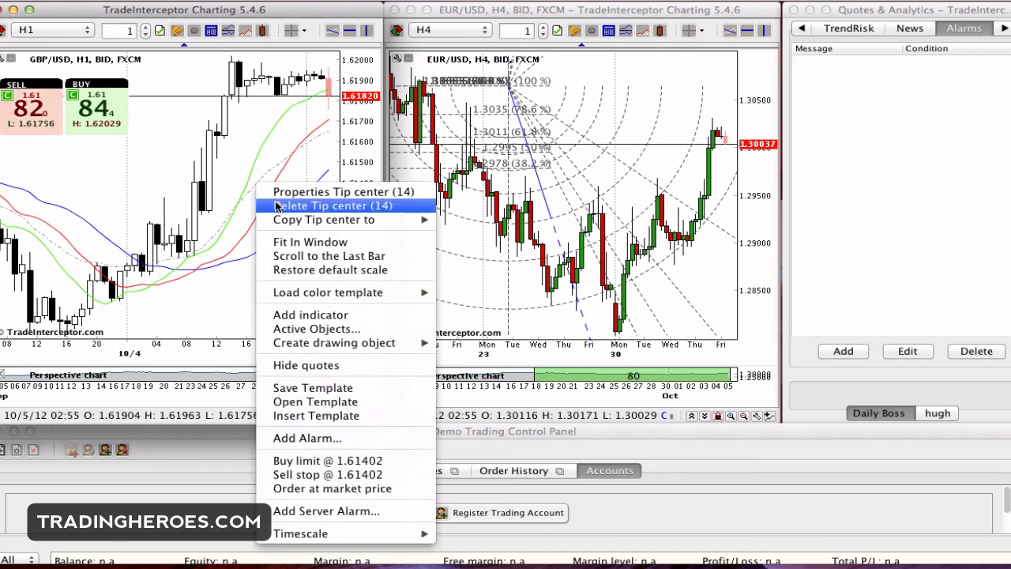
{"action": "left_click", "coordinate": [278, 206]}
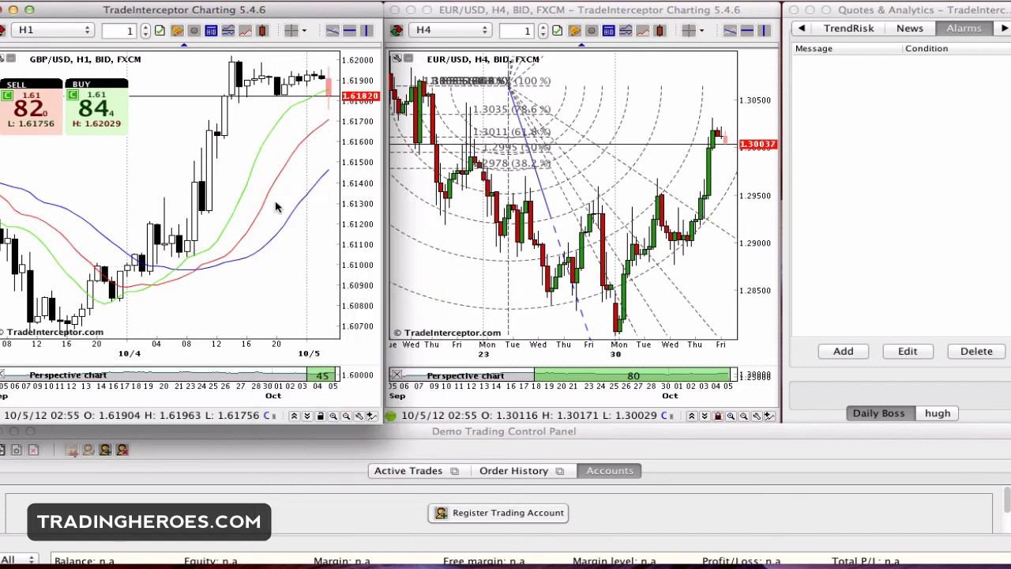
{"action": "right_click", "coordinate": [289, 274]}
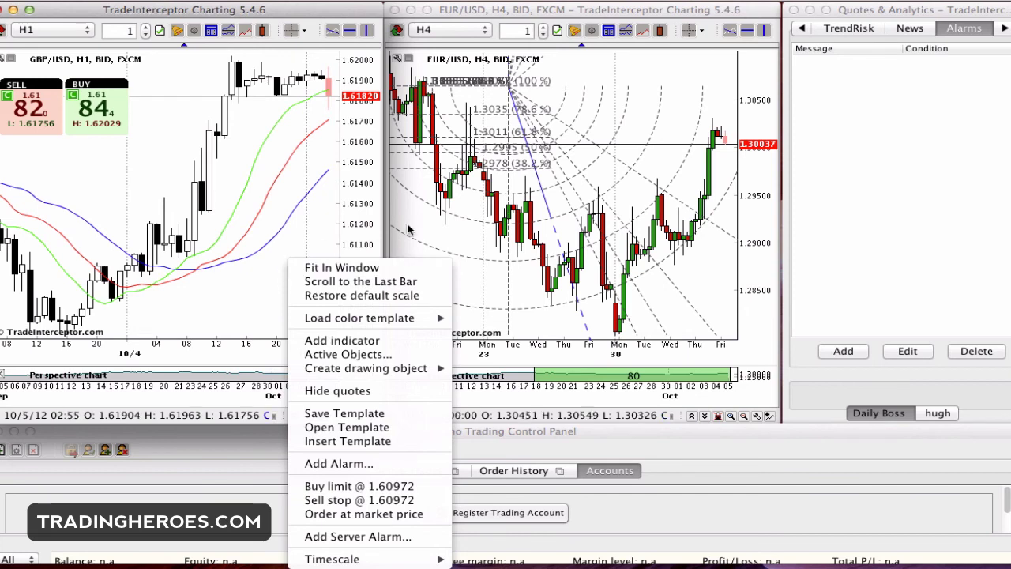
{"action": "left_click", "coordinate": [539, 93]}
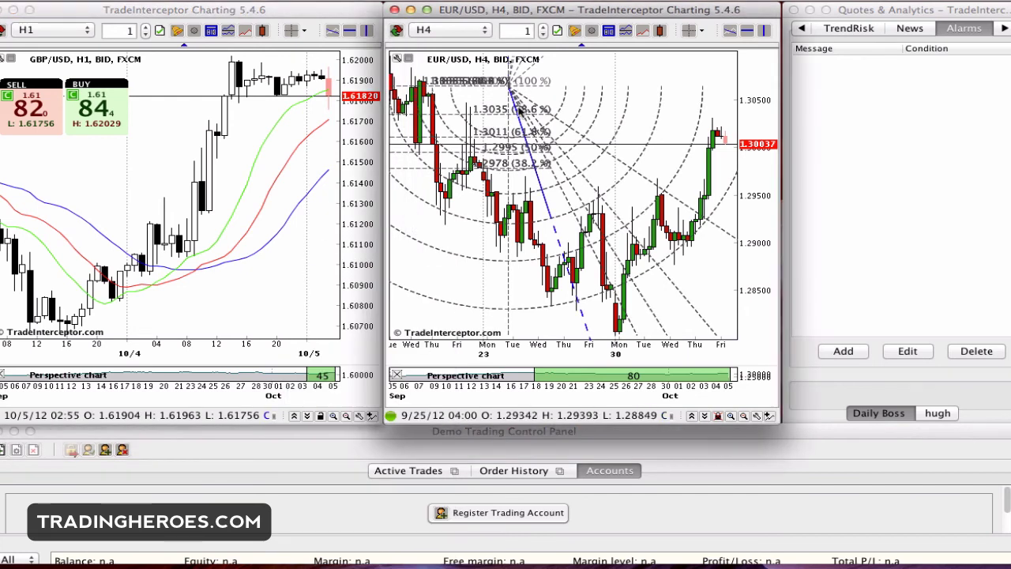
Delete both Fibonacci Retracements objects in the EUR/USD chart's Active Objects list and confirm.
{"action": "right_click", "coordinate": [630, 82]}
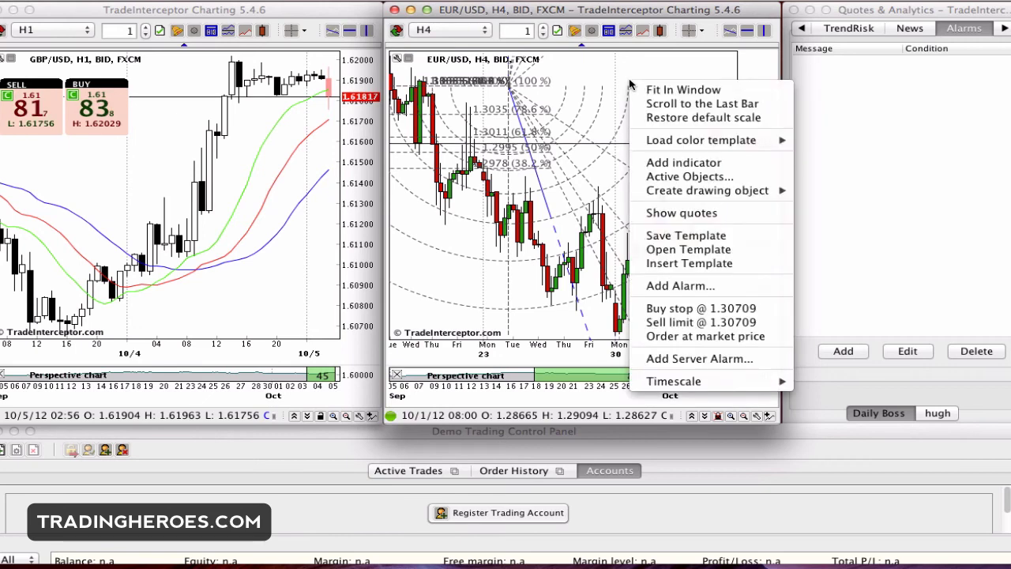
{"action": "left_click", "coordinate": [693, 179]}
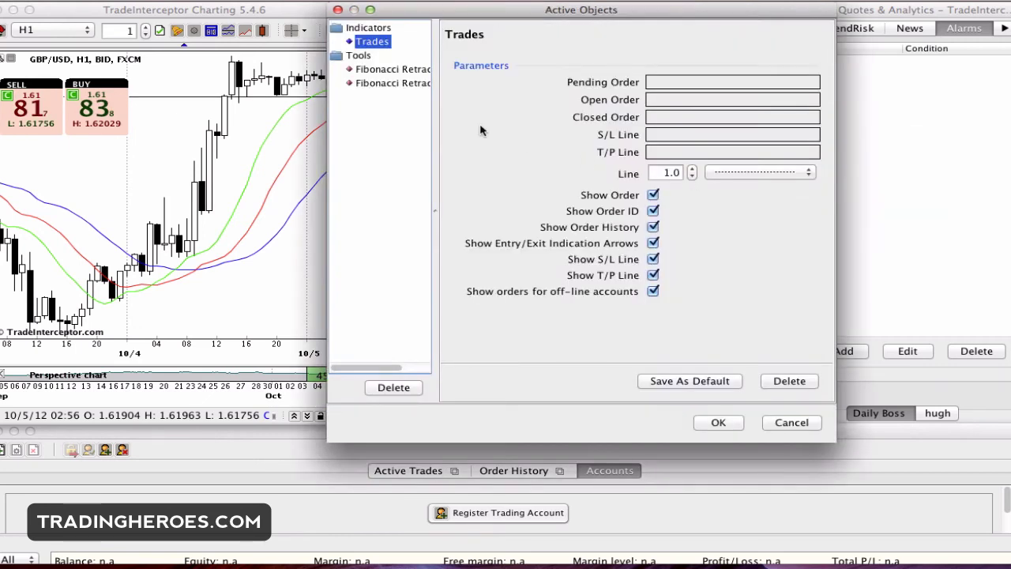
{"action": "left_click_drag", "start_coordinate": [436, 116], "coordinate": [487, 110]}
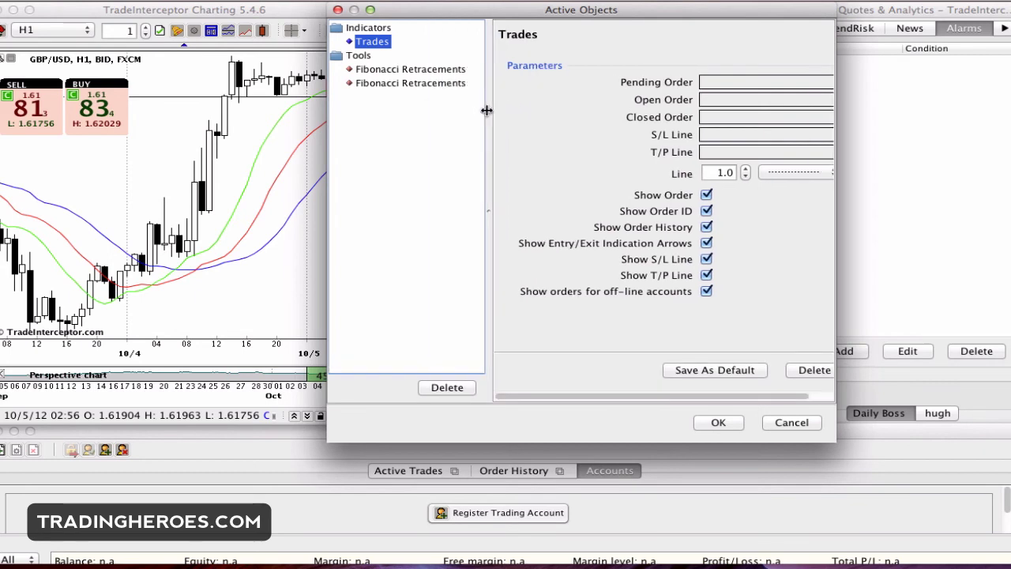
{"action": "left_click", "coordinate": [440, 85]}
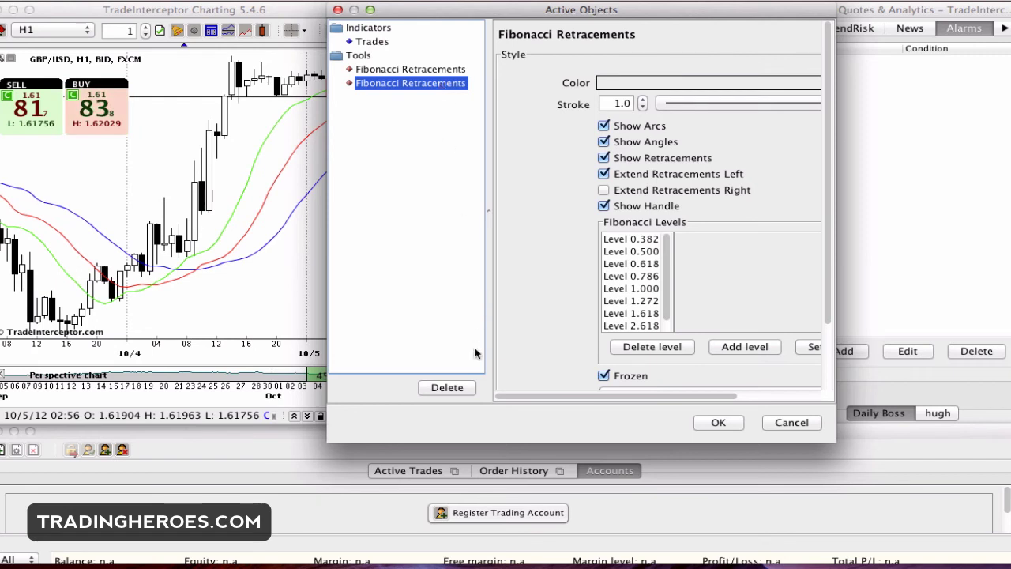
{"action": "left_click", "coordinate": [463, 387]}
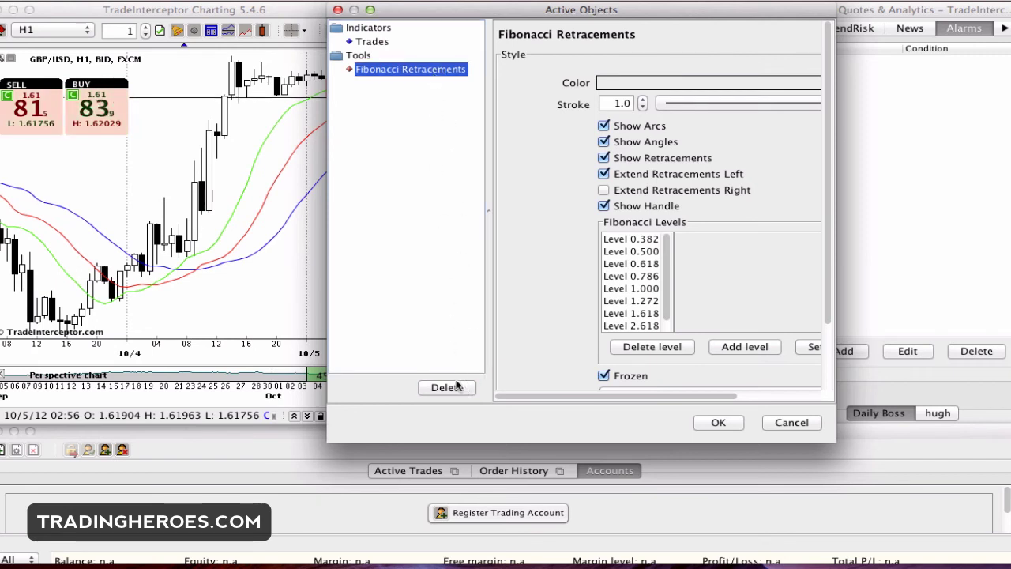
{"action": "left_click", "coordinate": [447, 387]}
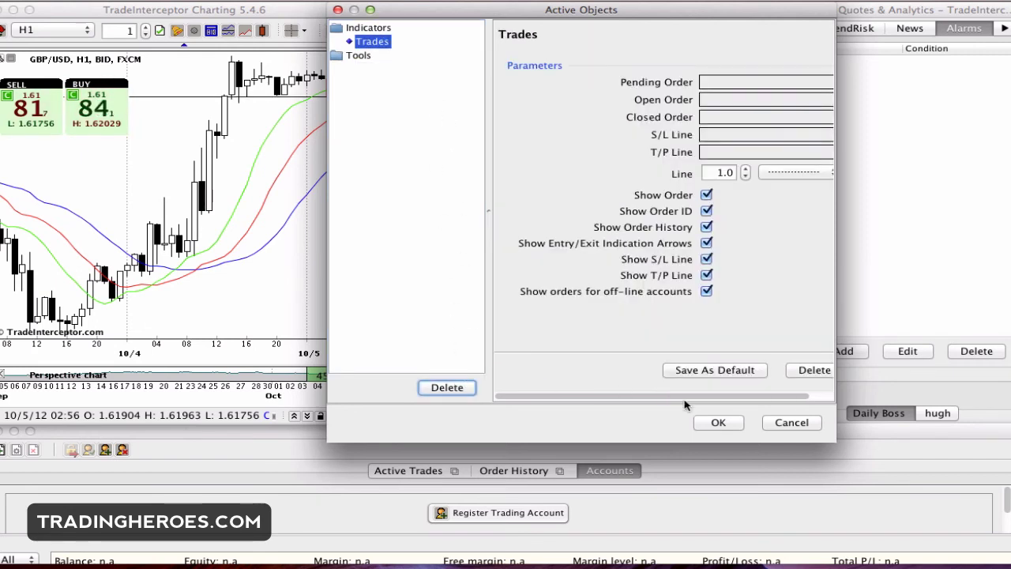
{"action": "left_click", "coordinate": [718, 423]}
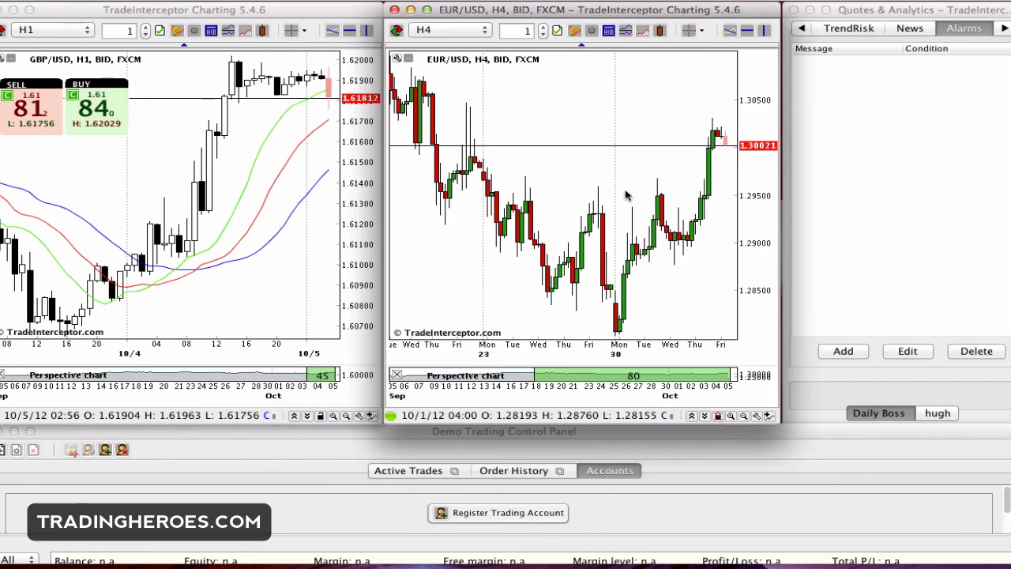